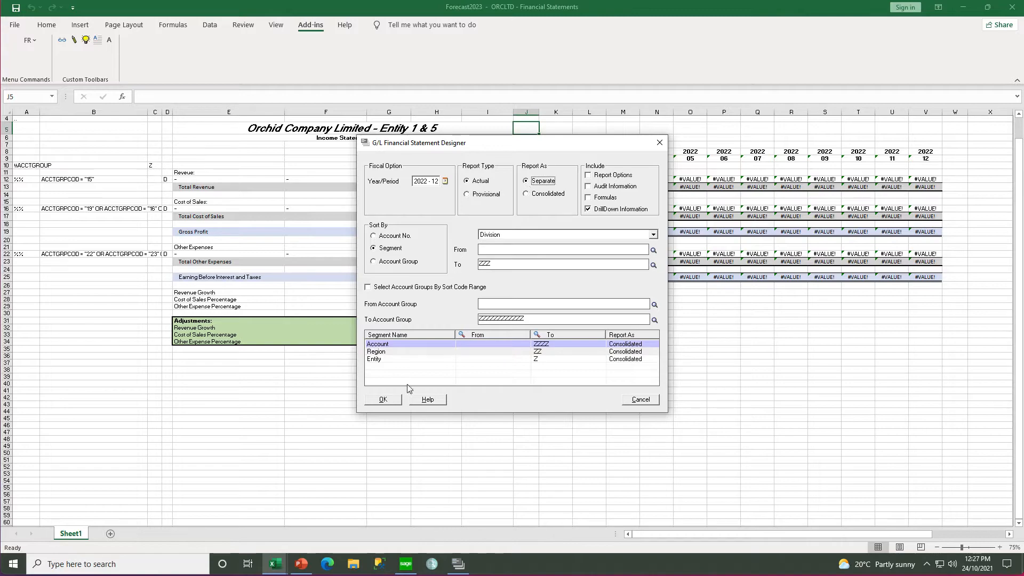
Step: Generate the separate Division statement for period 2022-12 and check the first Sales row's 2021, 2022 and projected 2023 amounts
left_click(383, 401)
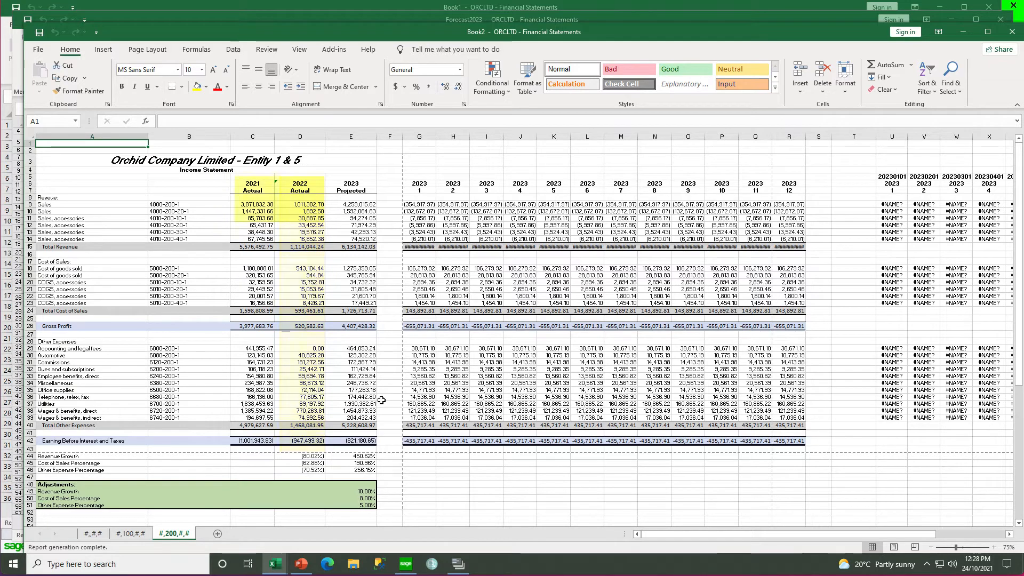
left_click(242, 206)
left_click(305, 206)
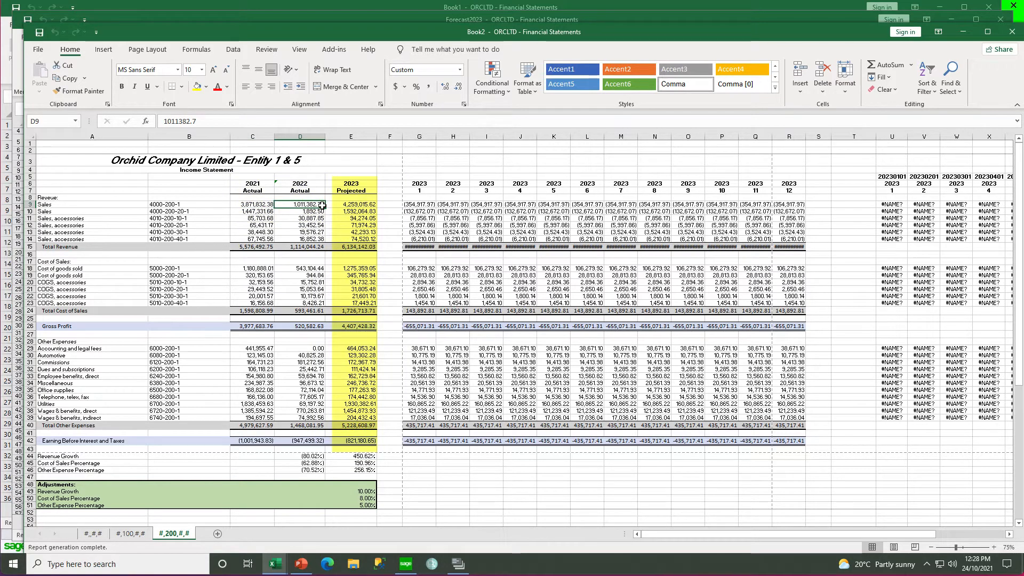
left_click(357, 205)
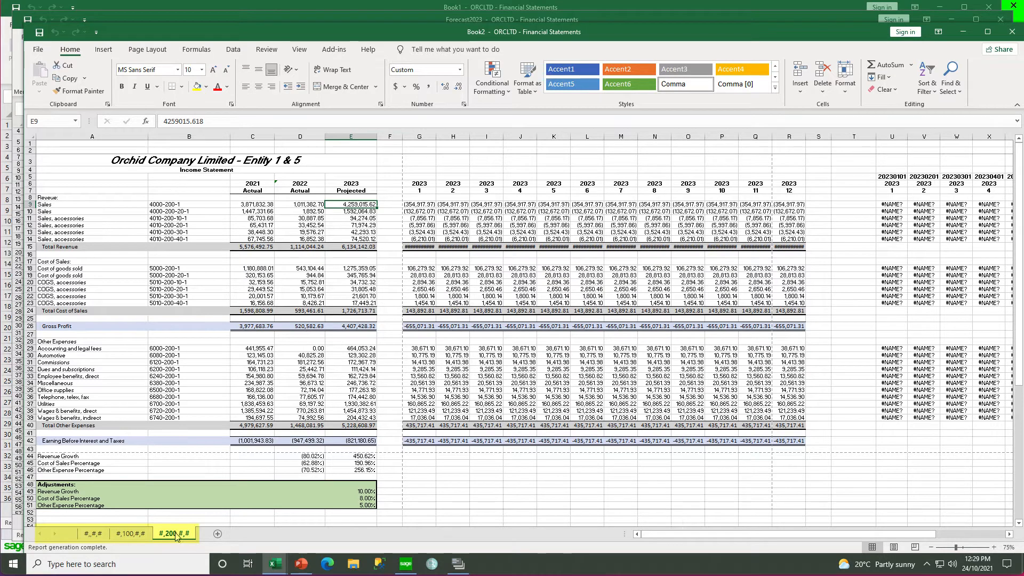
Step: Review the generated income statements on the 100 and 200 division sheets and on the blank-division sheet
left_click(130, 535)
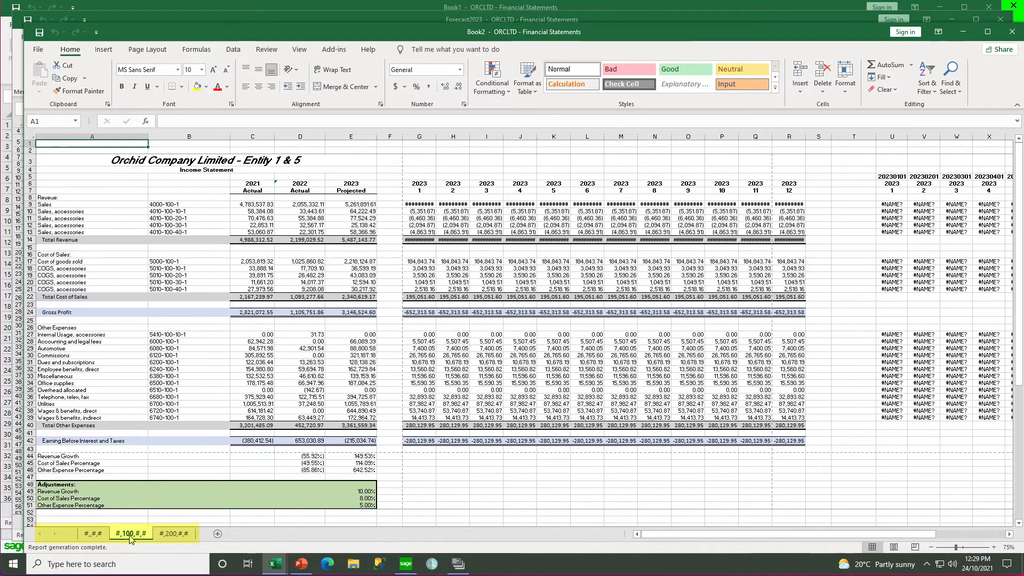
left_click(100, 535)
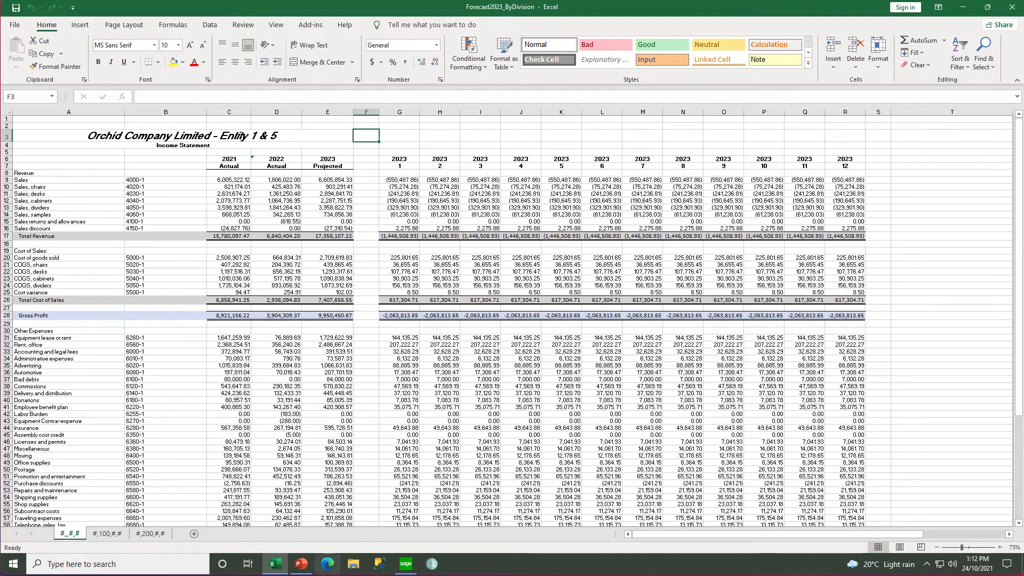
left_click(106, 534)
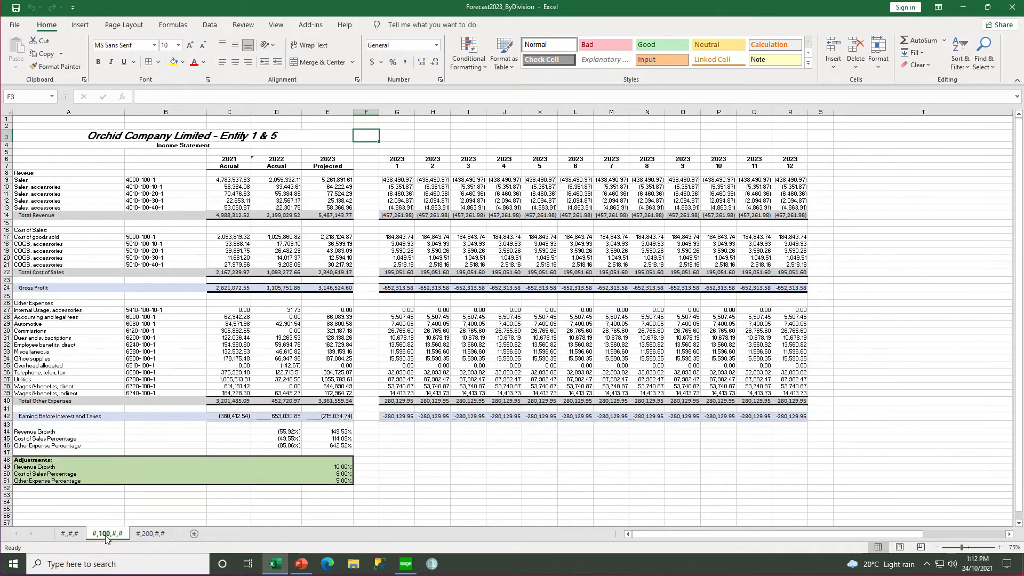
left_click(152, 534)
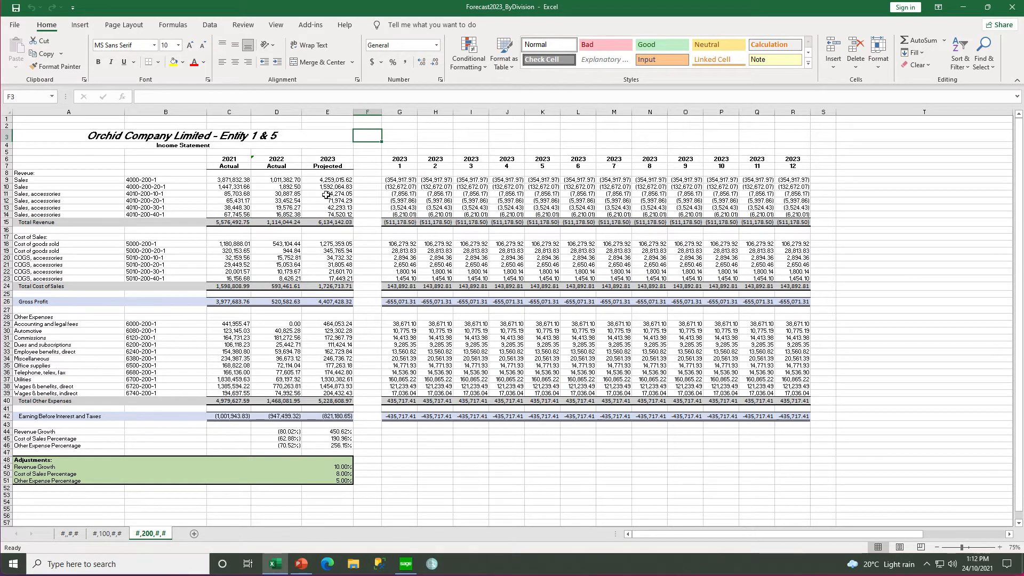
left_click(70, 534)
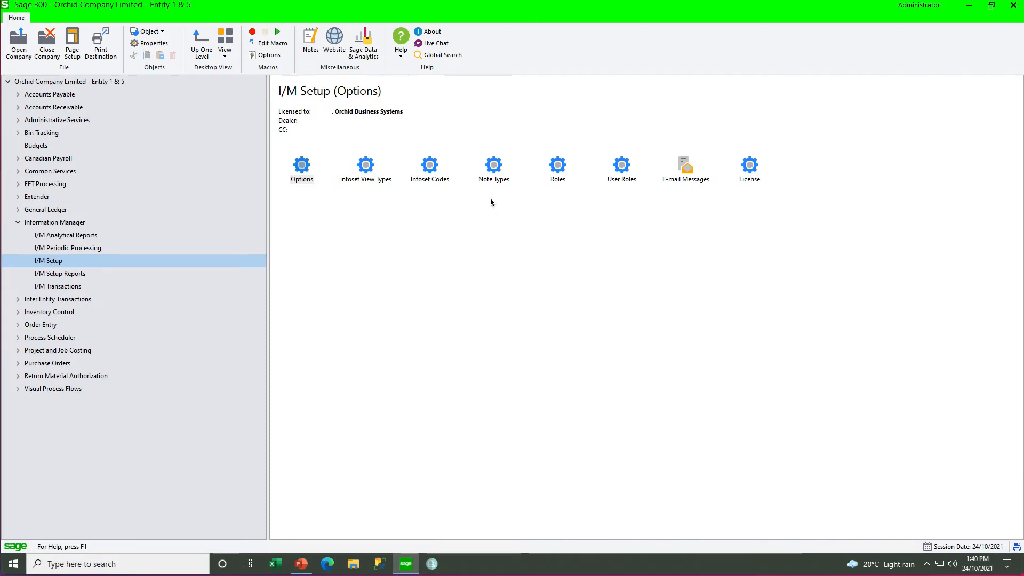
Step: In Sage 300, look up the FORECAST infoset code in Information Manager setup and examine its optional fields
left_click(432, 170)
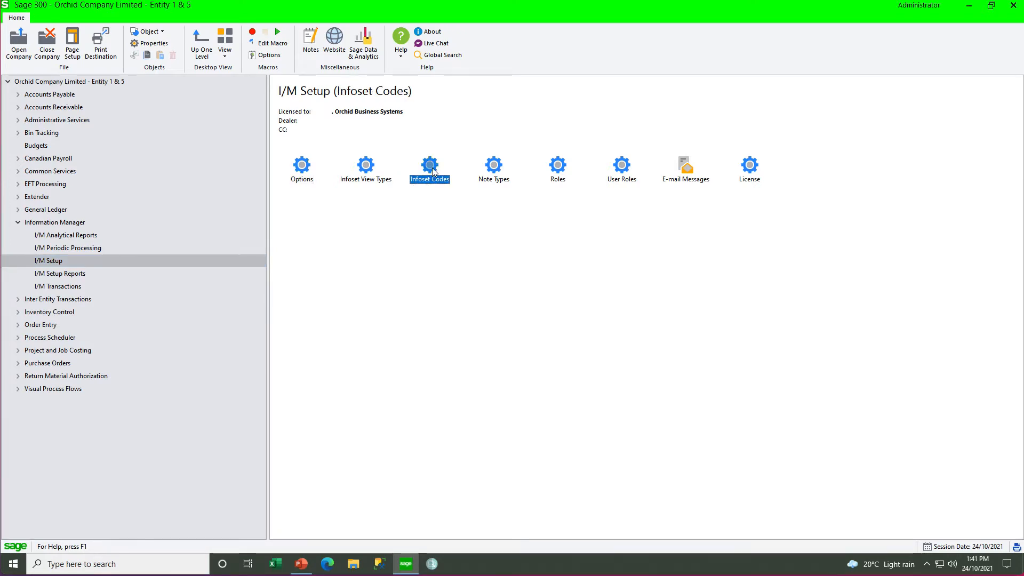
double_click(432, 170)
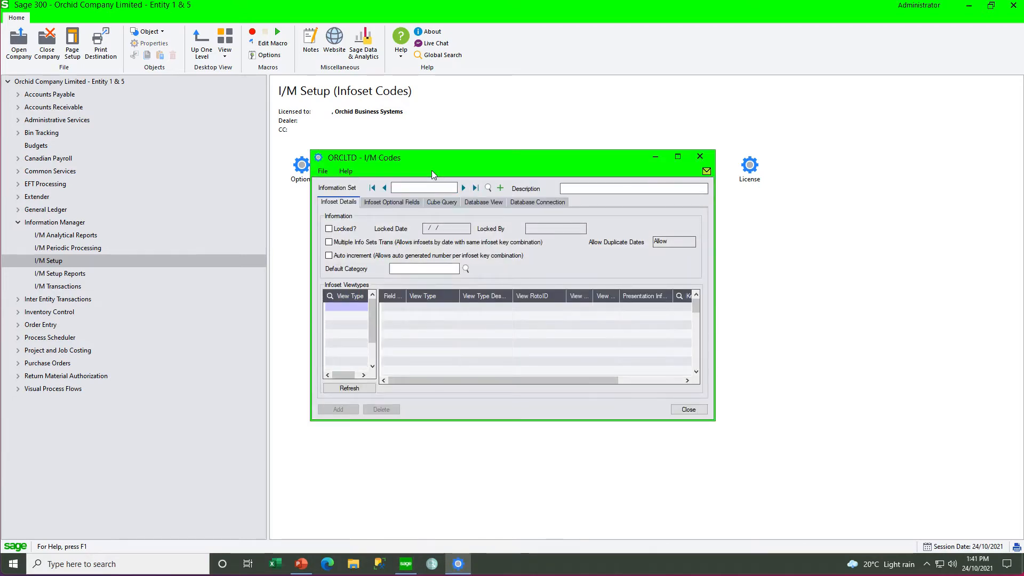
type("FORECAST")
key("Tab")
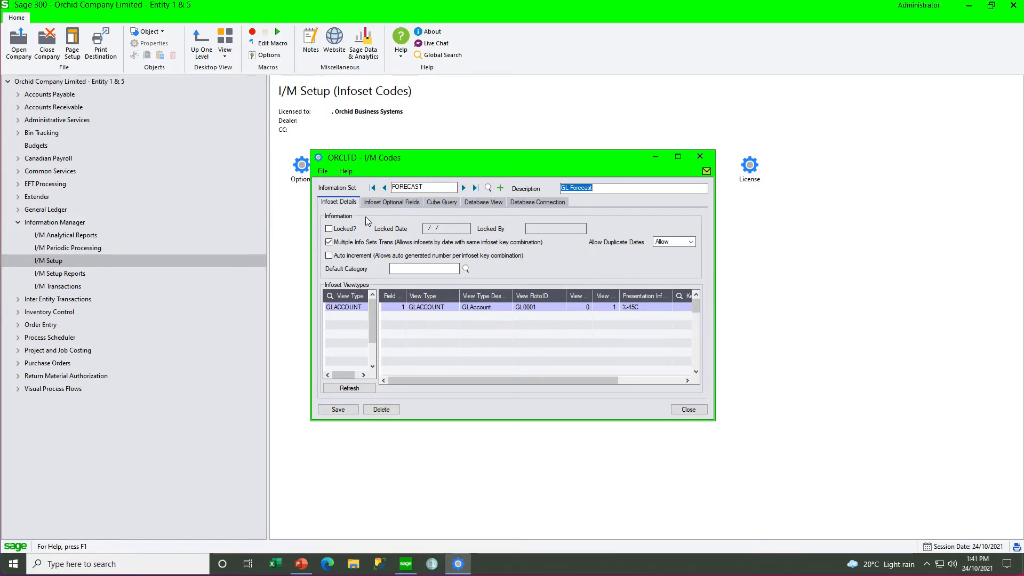
left_click(376, 203)
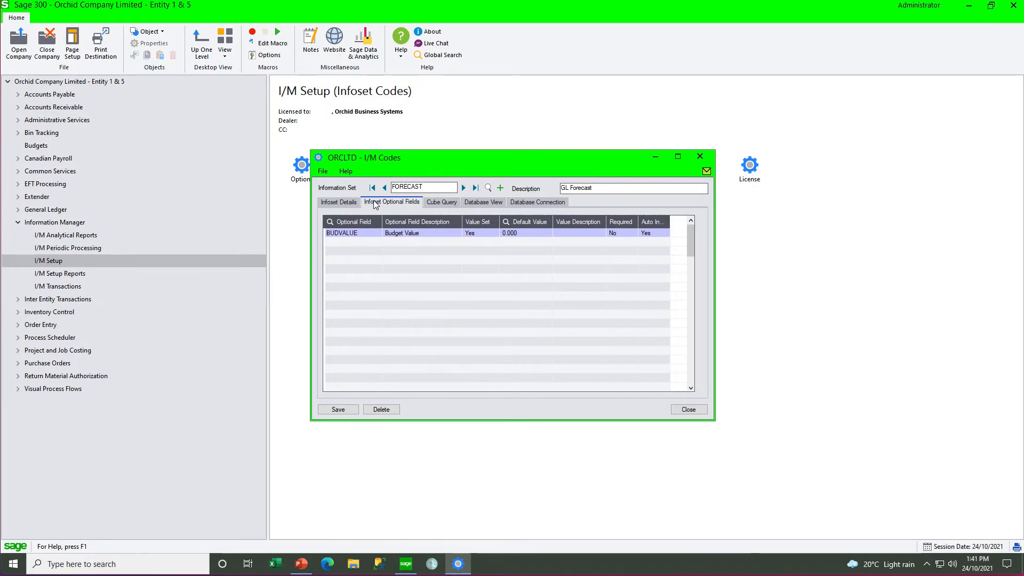
left_click(701, 159)
Step: Open the Information Entry Grid and load the grid for information set FORECAST and Sales ledger code 4000-1
left_click(72, 288)
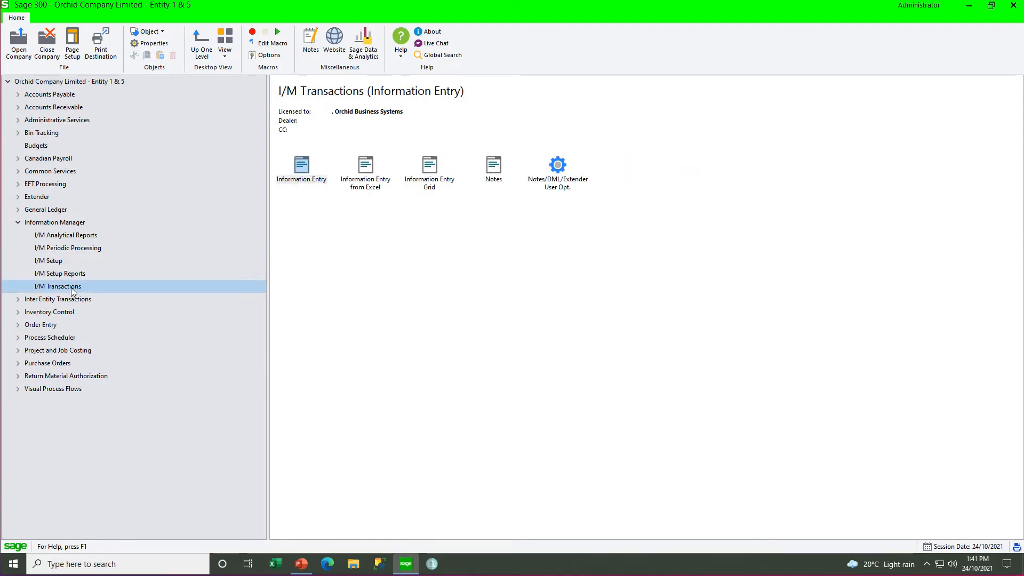
double_click(430, 166)
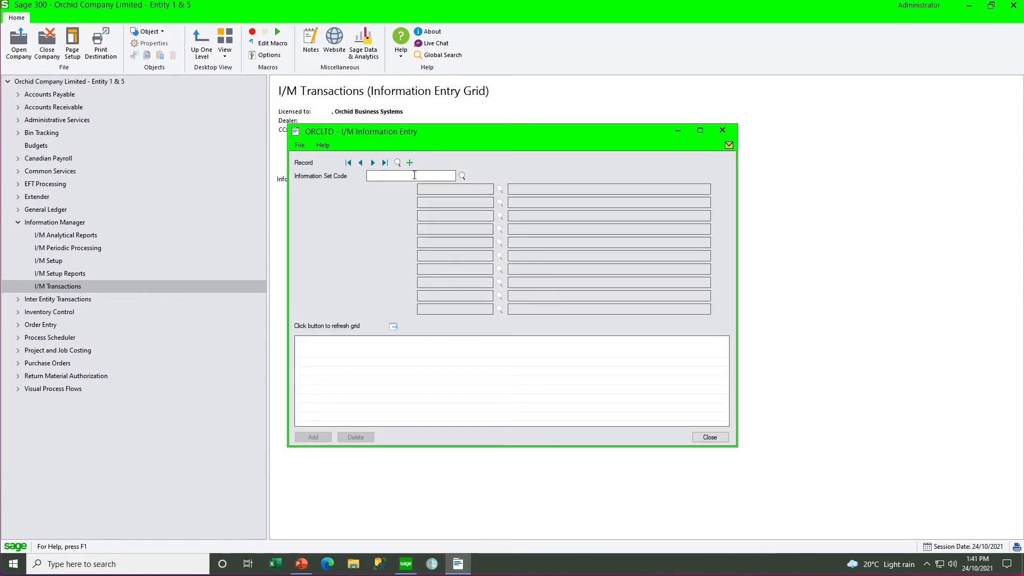
type("FORECAST")
left_click(433, 190)
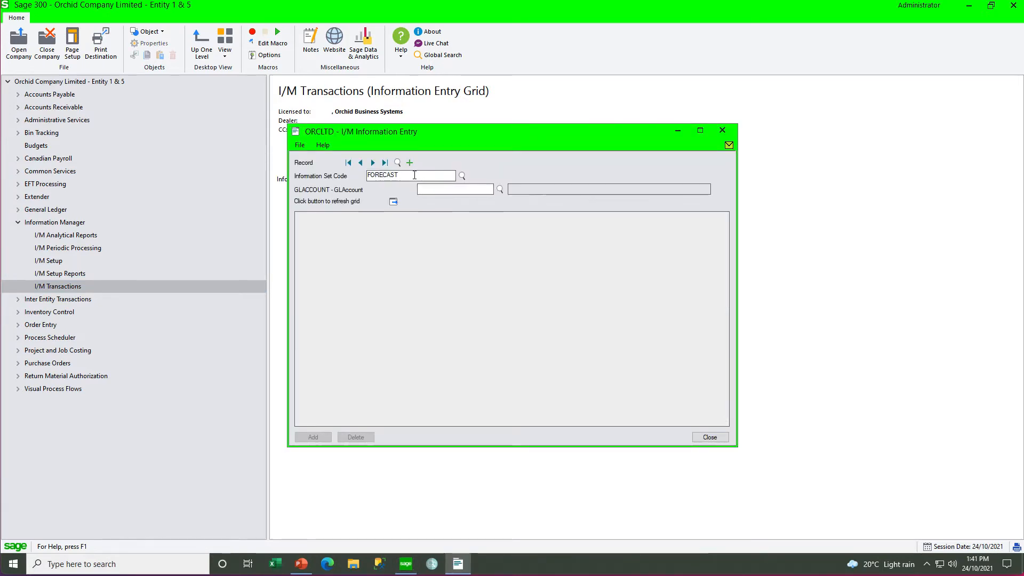
type("4000-1")
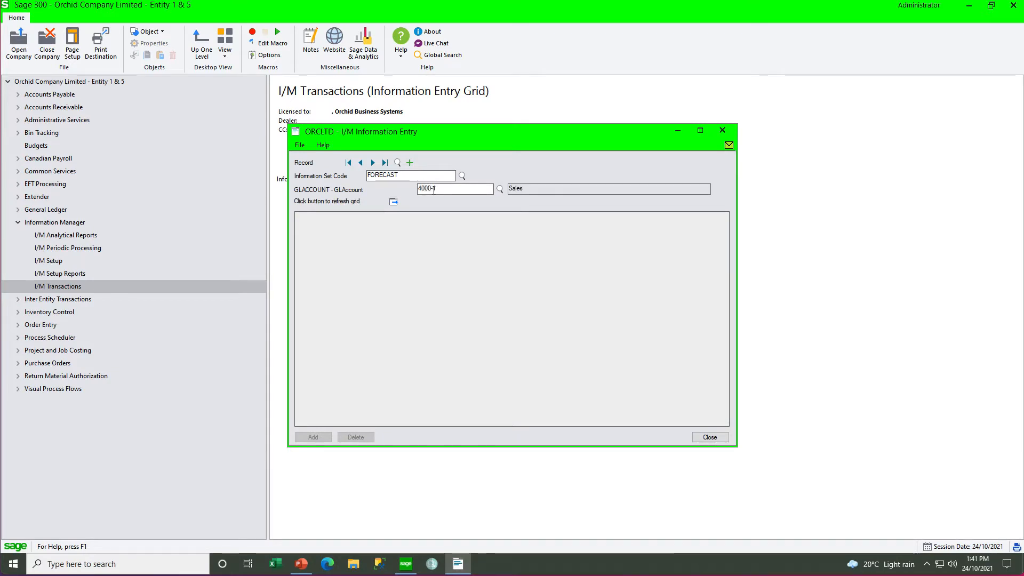
left_click(393, 202)
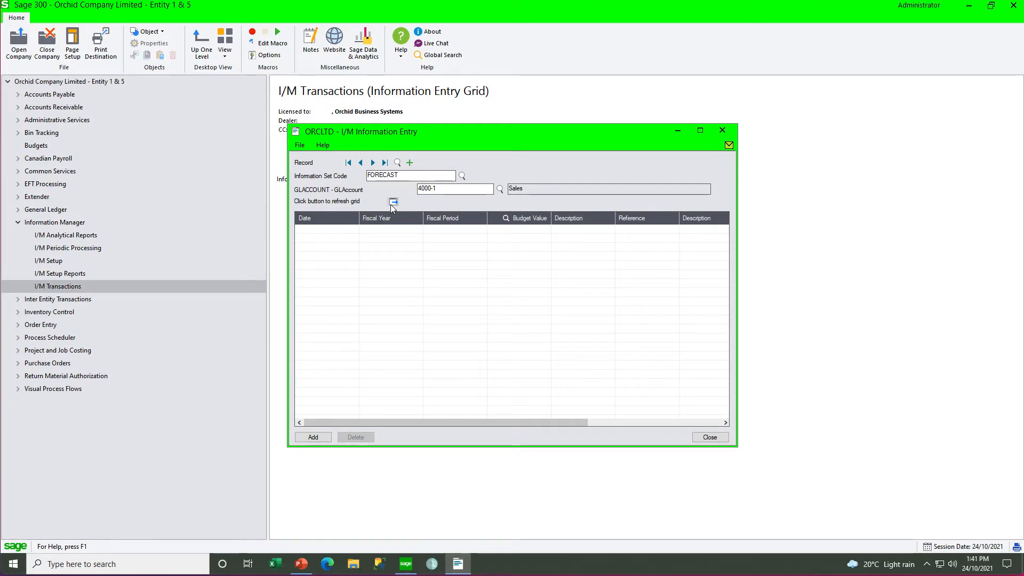
Step: Add a forecast entry dated 01/01/2023 with a budget value of 10, and close the Information Entry window
left_click(352, 233)
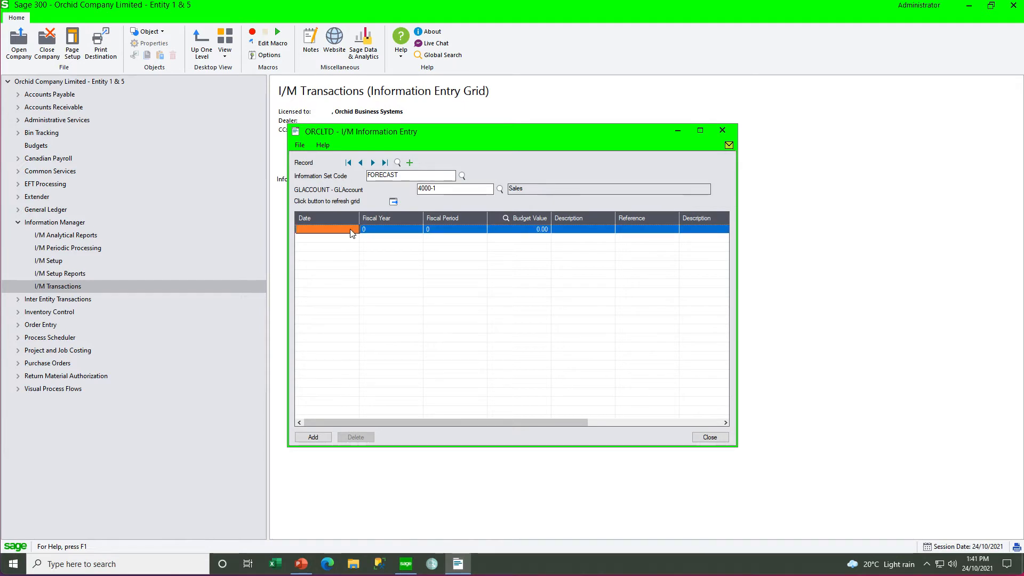
type("01/01/2023")
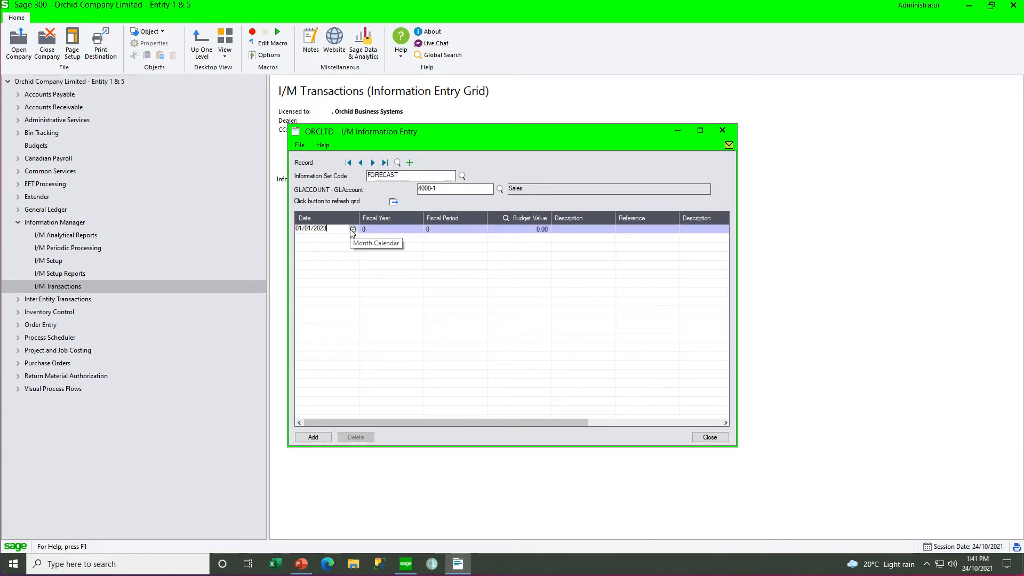
key("Tab")
key("Tab")
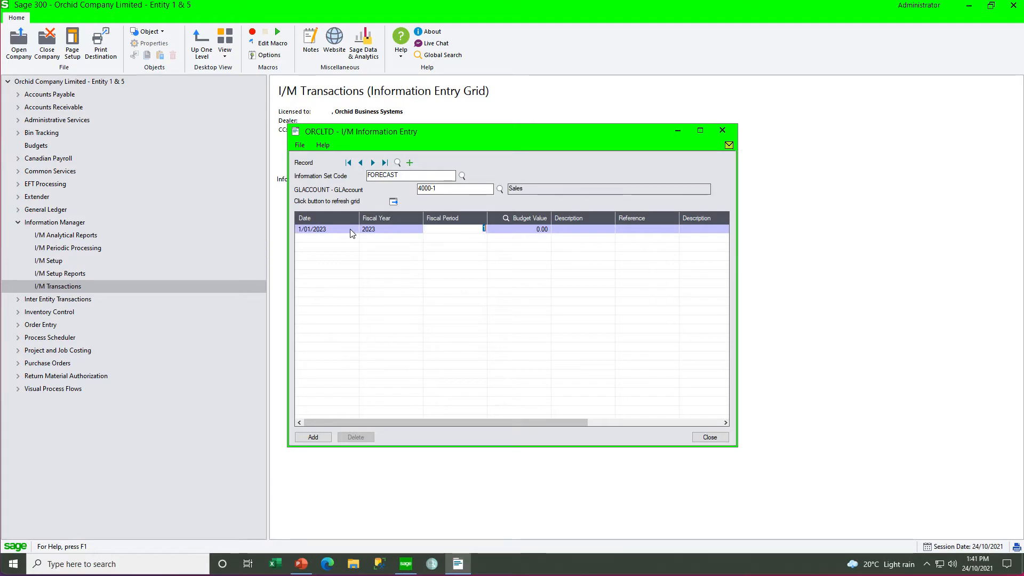
key("Tab")
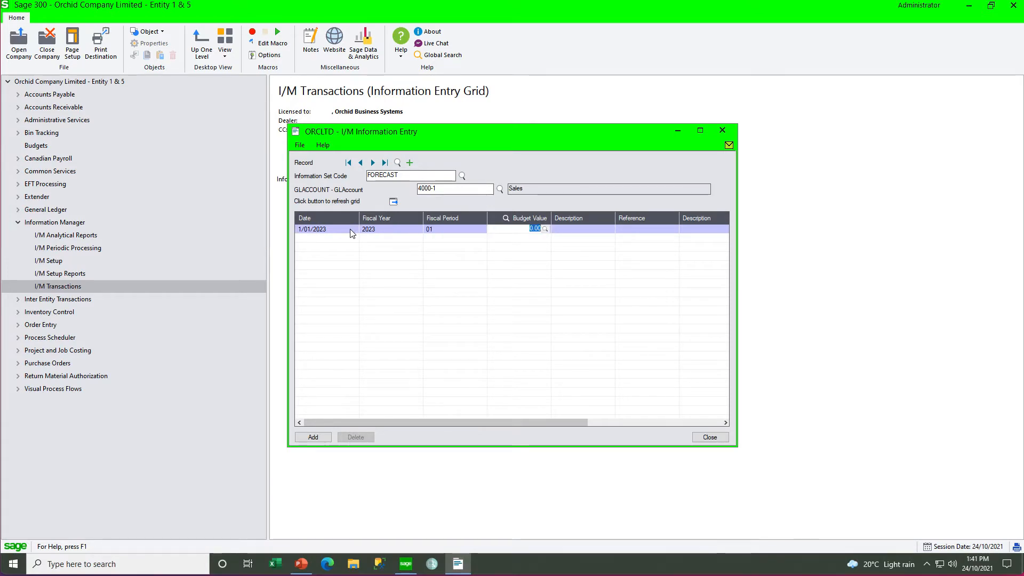
type("10")
key("Tab")
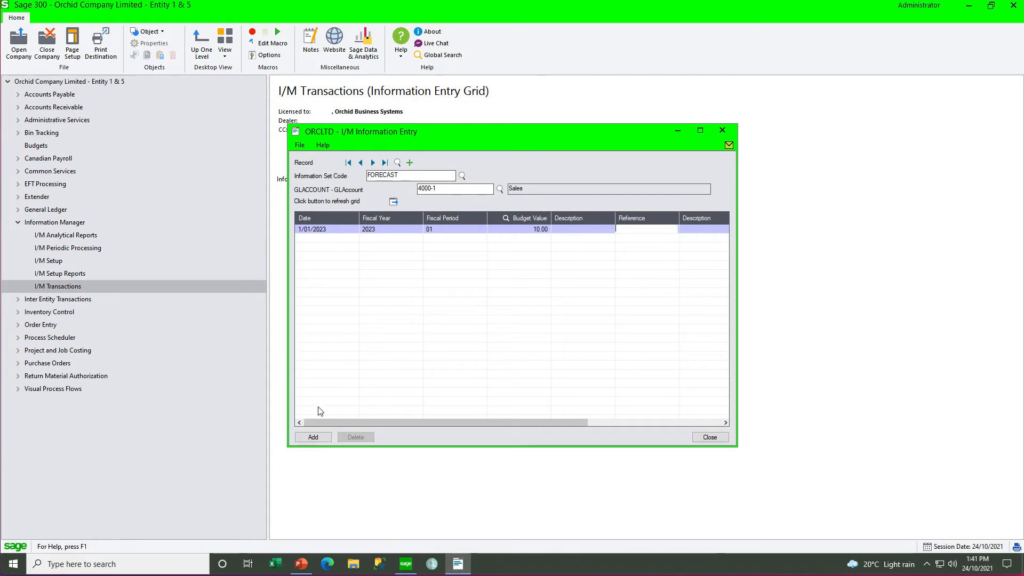
left_click(315, 438)
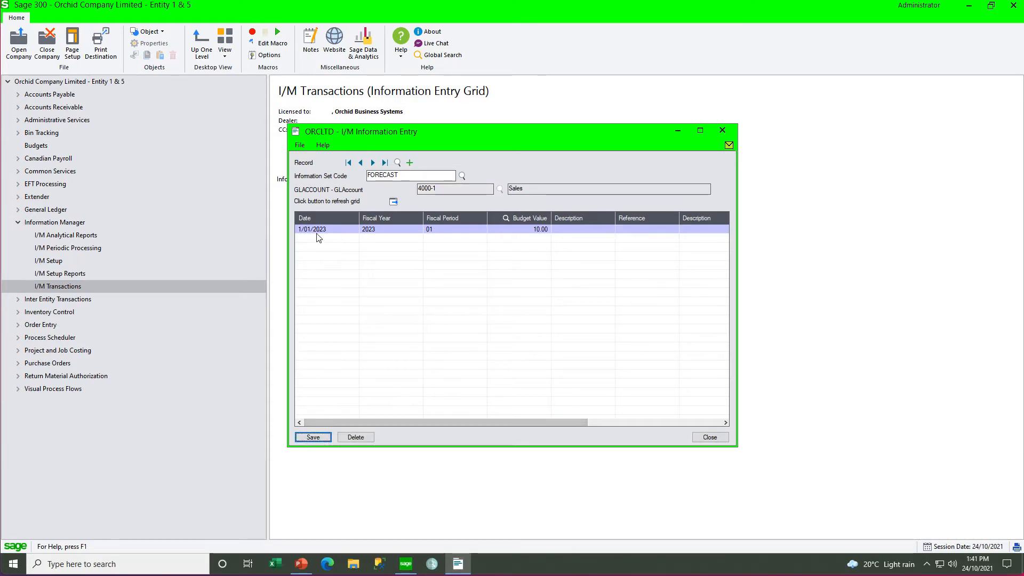
left_click(300, 145)
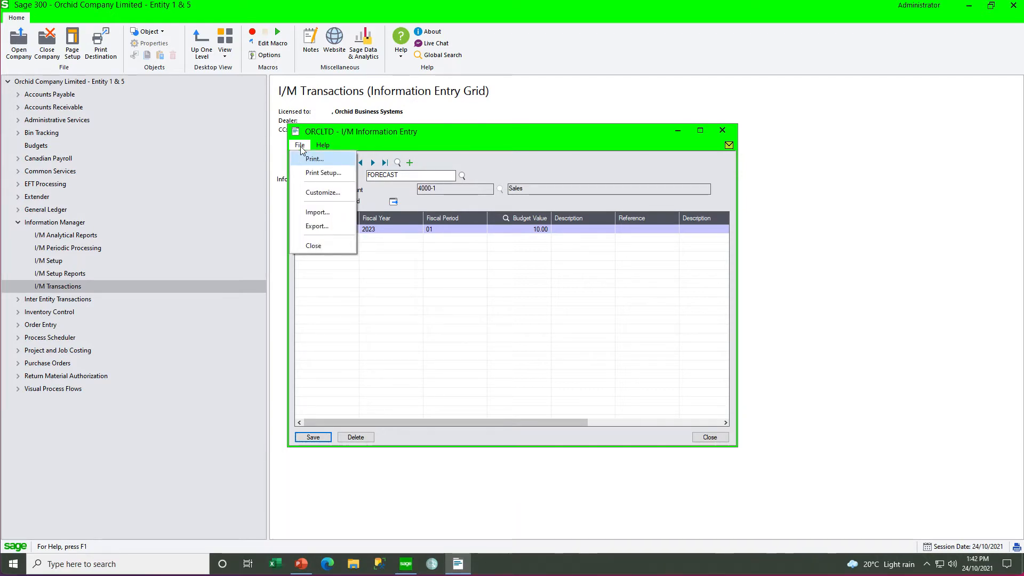
left_click(722, 131)
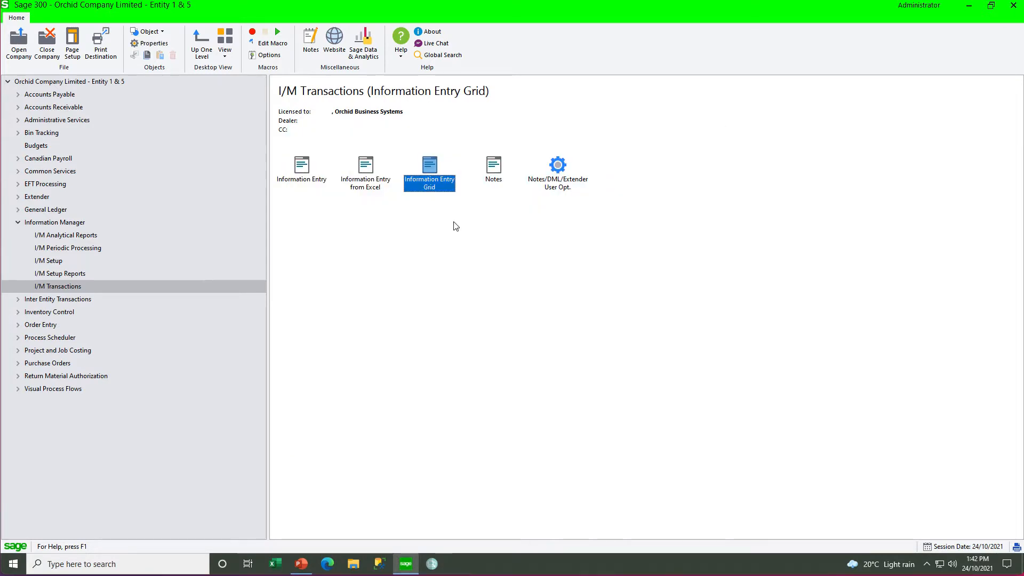
Step: Start the I/M import/export macro in Excel, allowing its ActiveX controls, and show the add-in tools in the maximized workbook
double_click(368, 169)
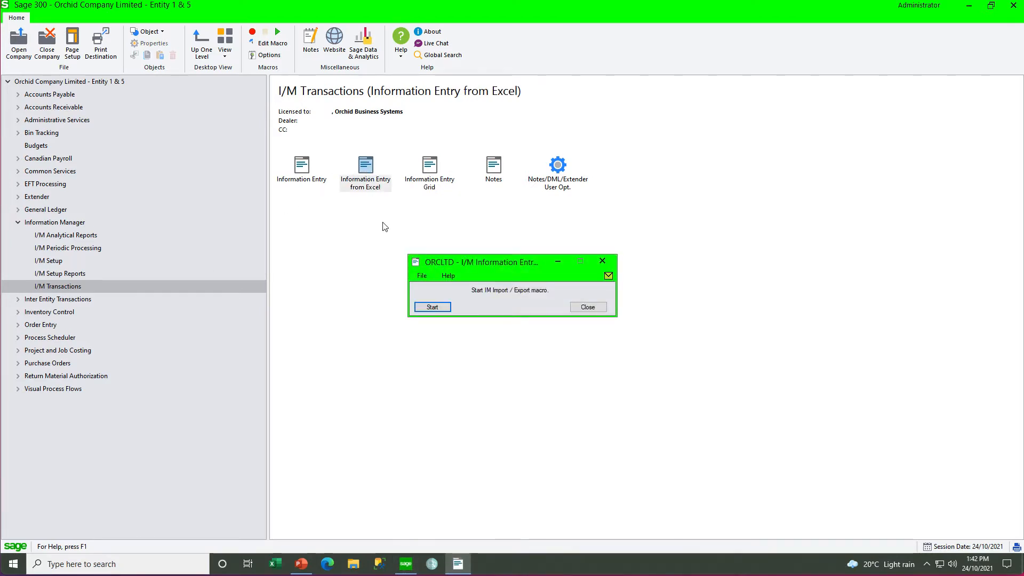
left_click(430, 308)
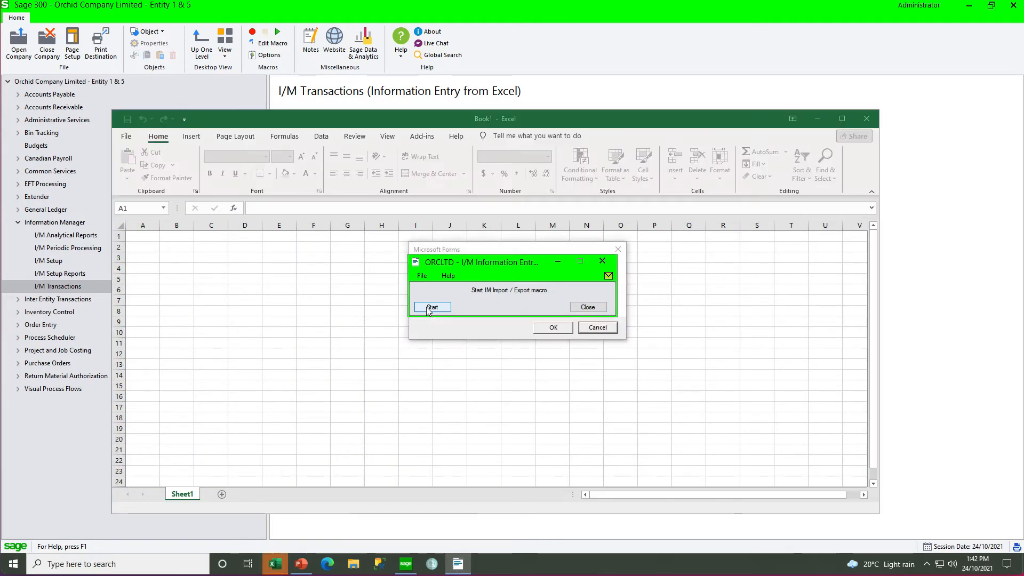
left_click(481, 328)
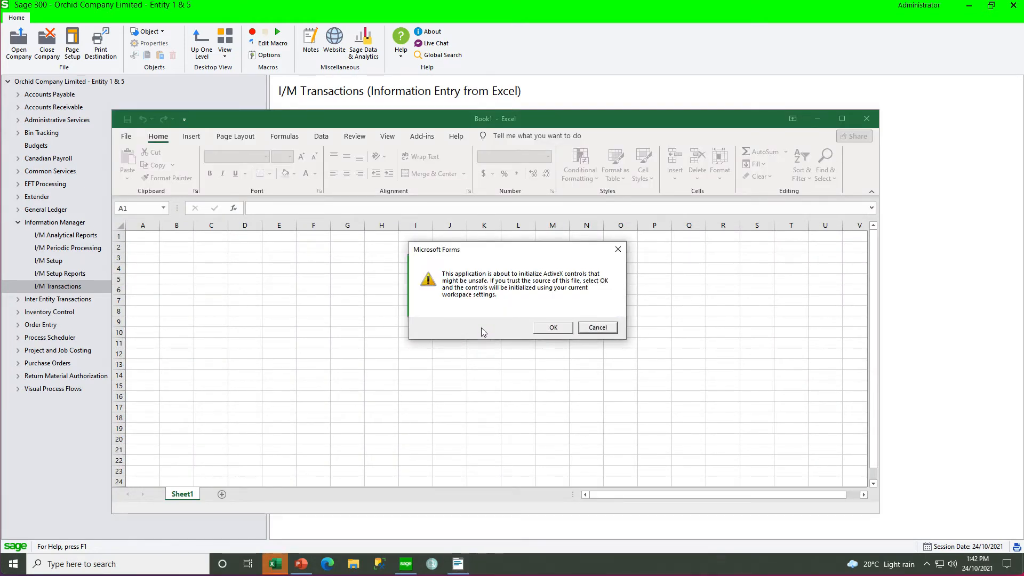
left_click(552, 328)
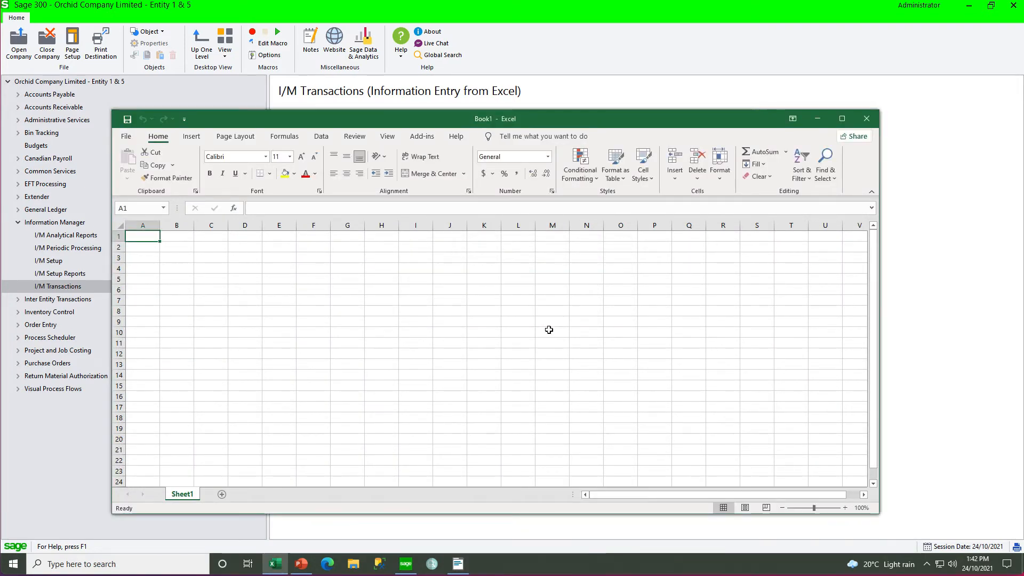
left_click(842, 118)
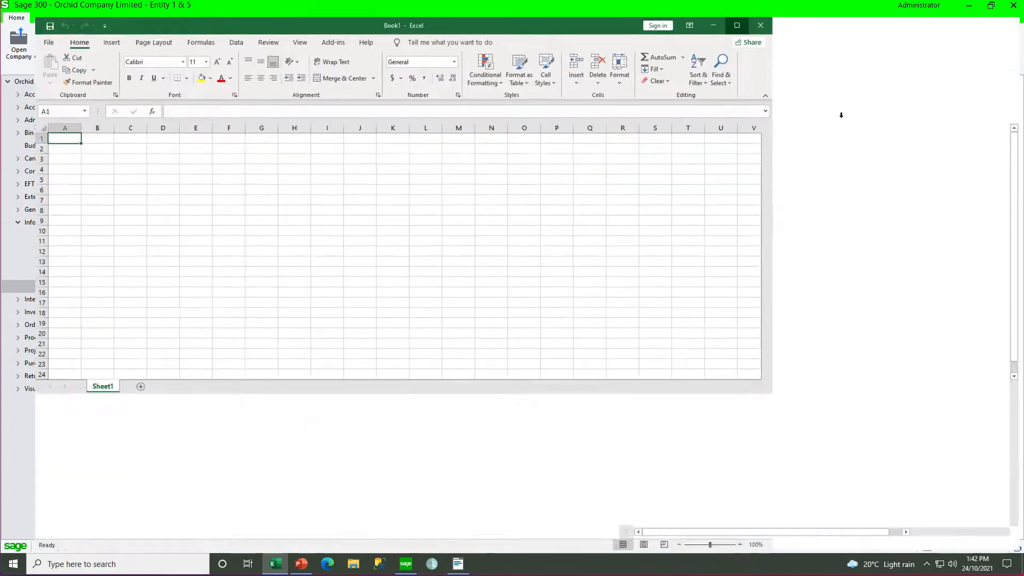
left_click(309, 25)
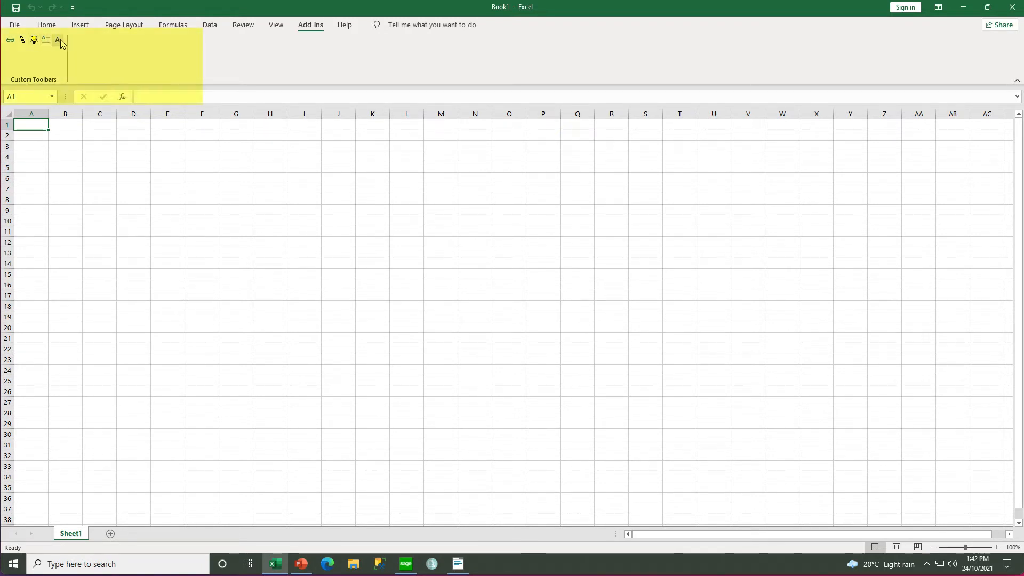
Step: Open the recent workbook Forecast2023_ByDivision and select cell U9 to inspect its FORECAST budget formula
left_click(14, 27)
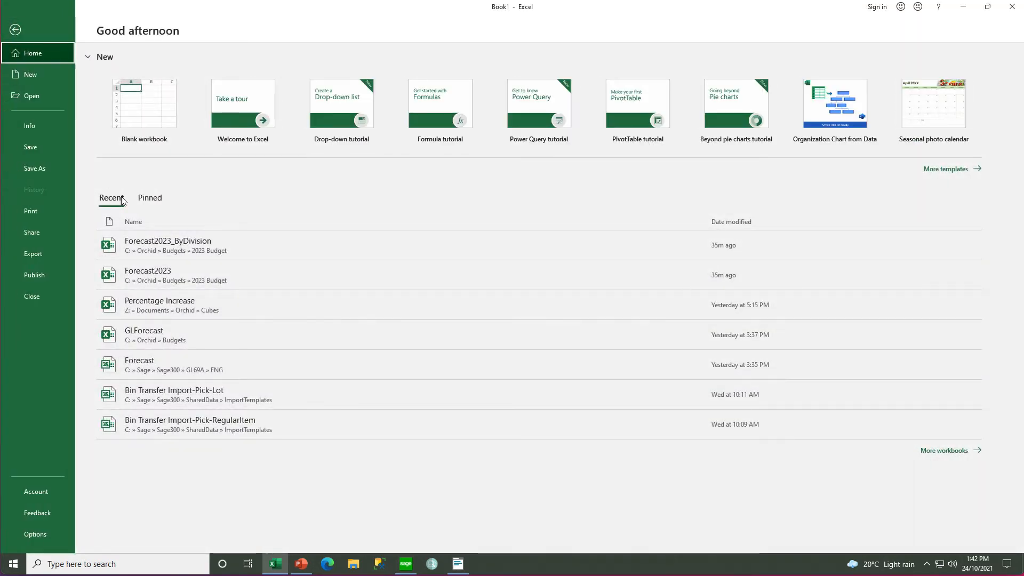
left_click(141, 246)
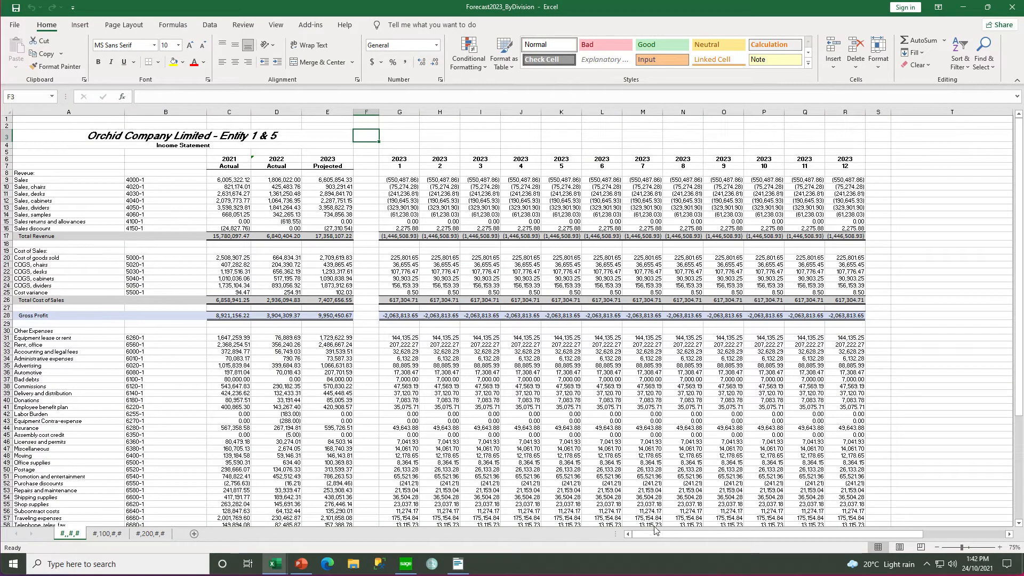
left_click_drag(653, 535, 721, 535)
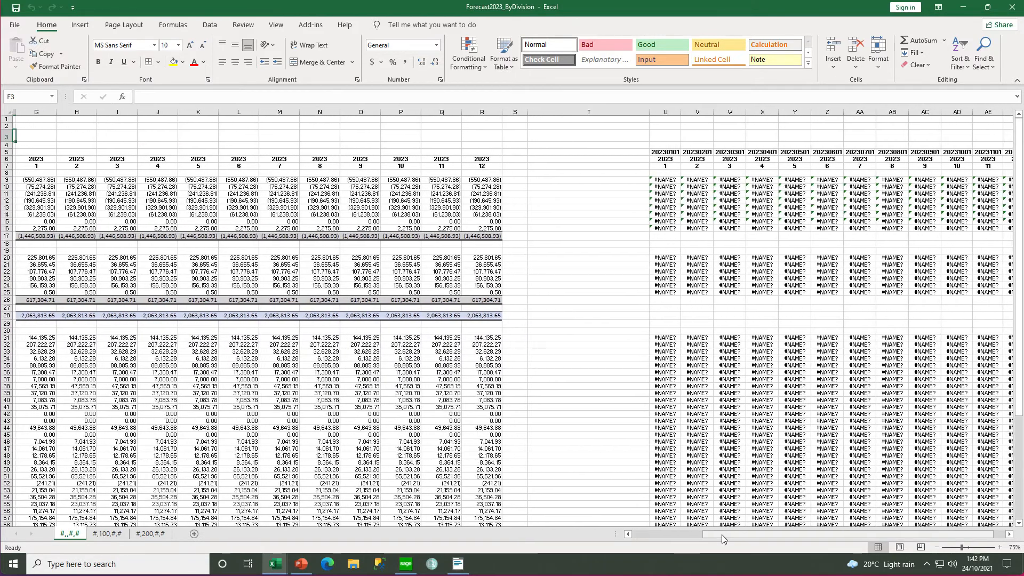
left_click(665, 181)
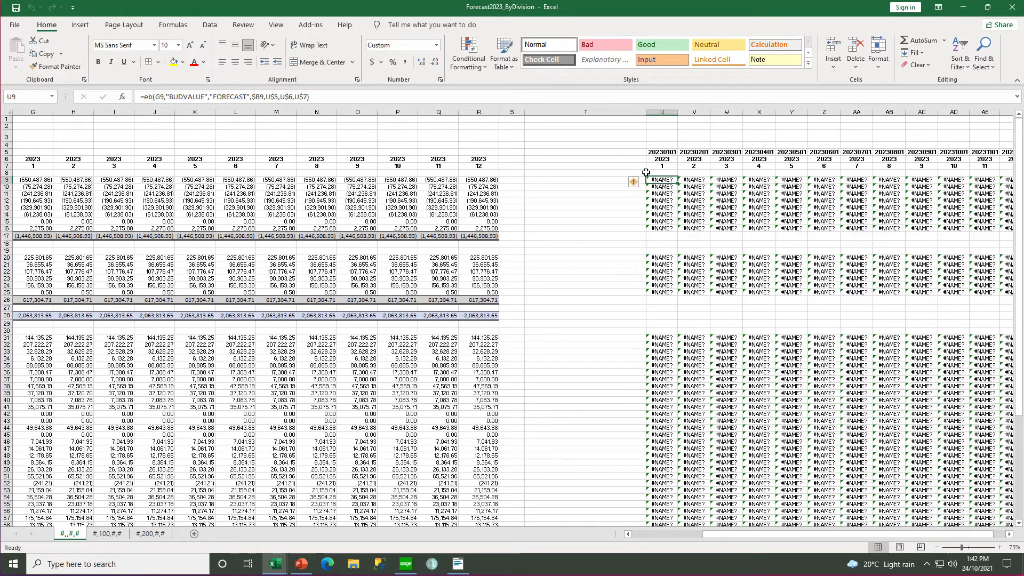
Step: Examine the cell references in the FORECAST budget formula of cell U9, leaving the formula unedited
left_click(331, 96)
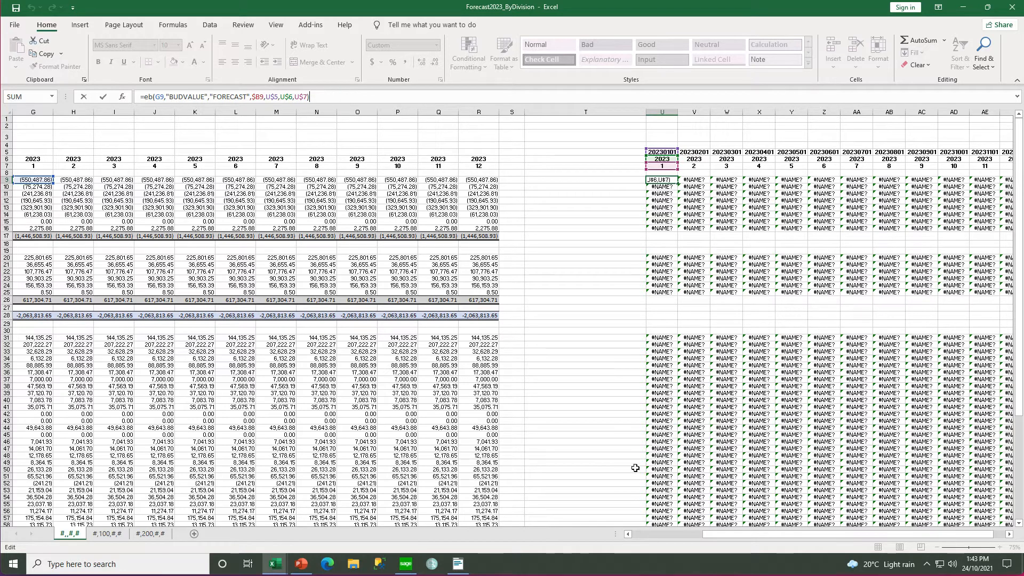
left_click_drag(715, 536, 633, 539)
key("Escape")
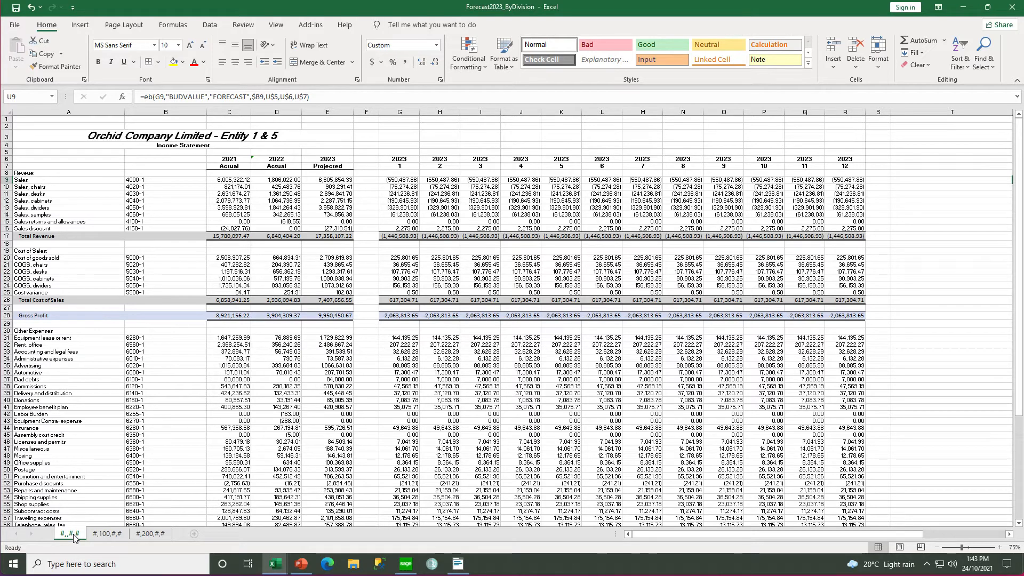
Step: Update the Accpac budget figures from the #,,#,# sheet with the add-in and confirm the update
left_click(310, 27)
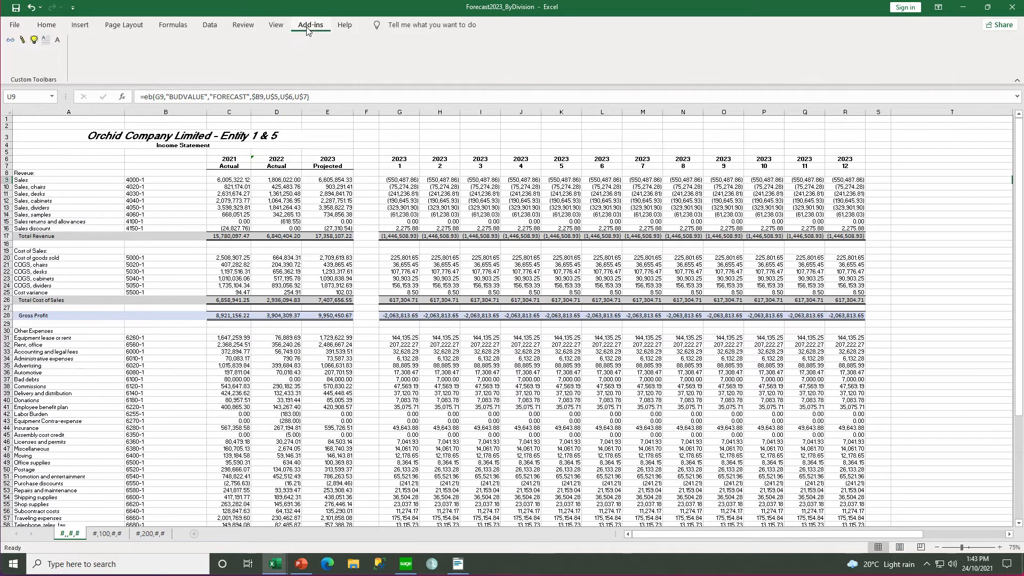
left_click(22, 41)
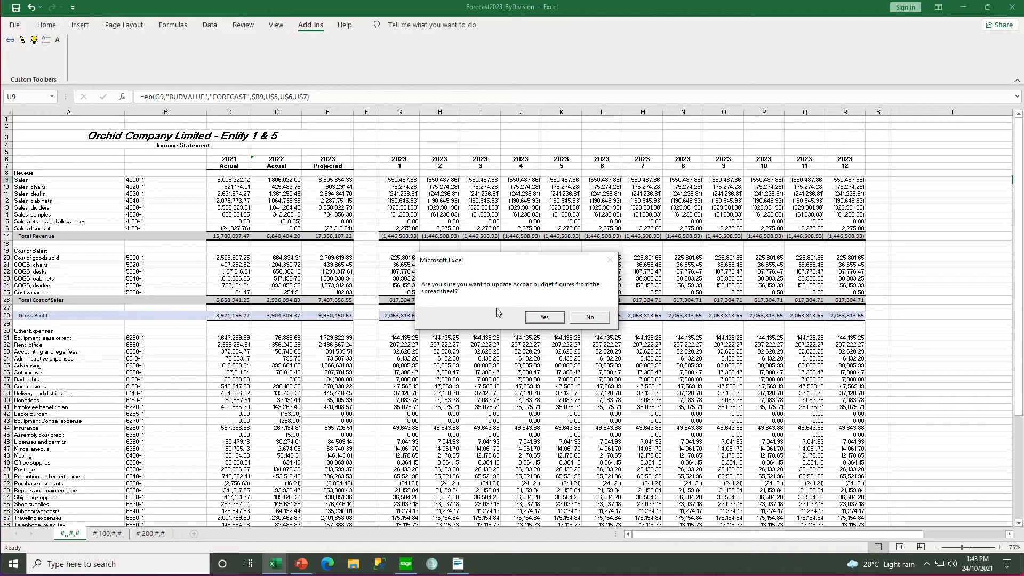
left_click(542, 317)
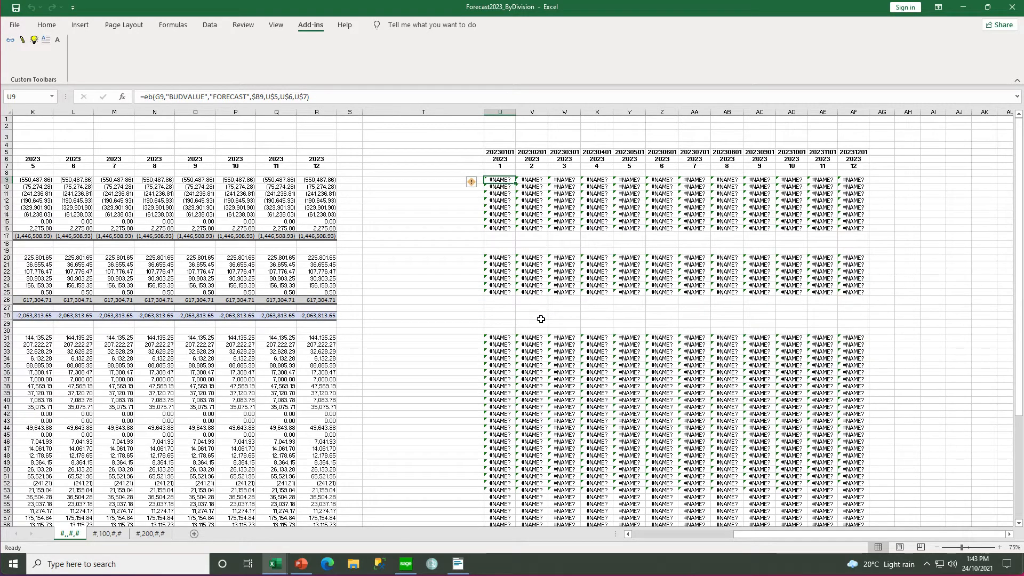
Step: Update the Accpac budget figures from the #,100,#,# division sheet and confirm the update
left_click(106, 534)
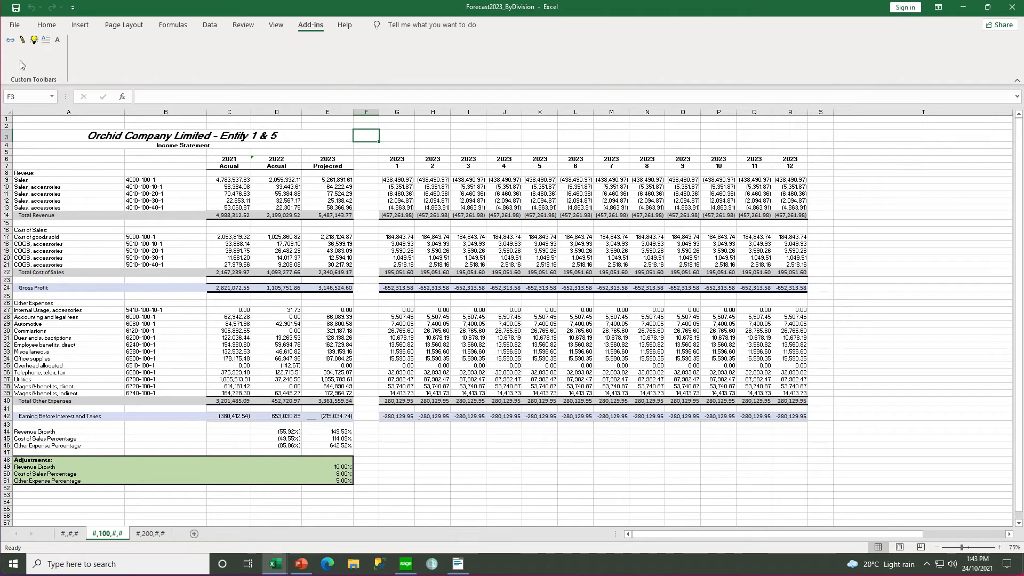
left_click(22, 41)
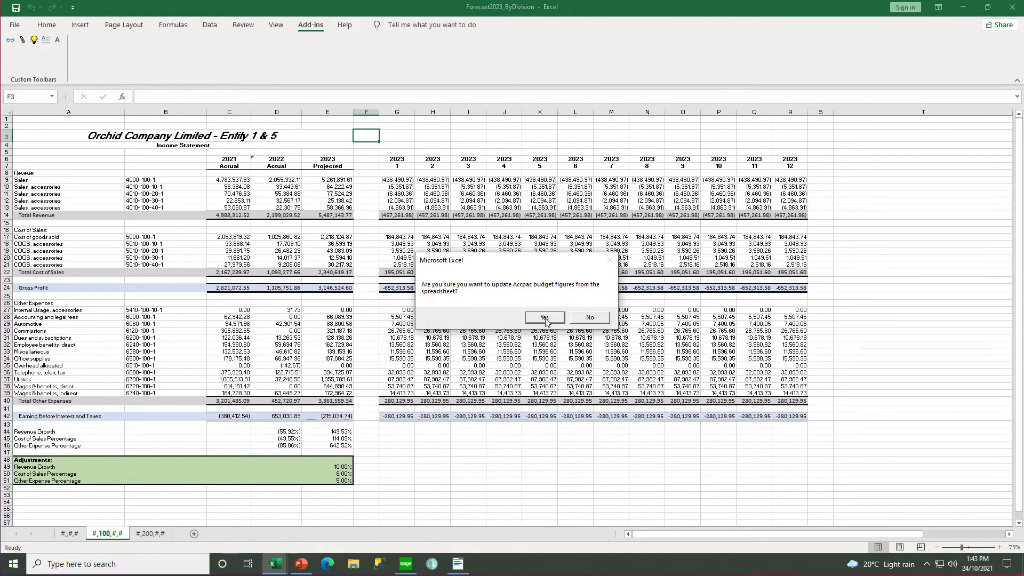
left_click(545, 317)
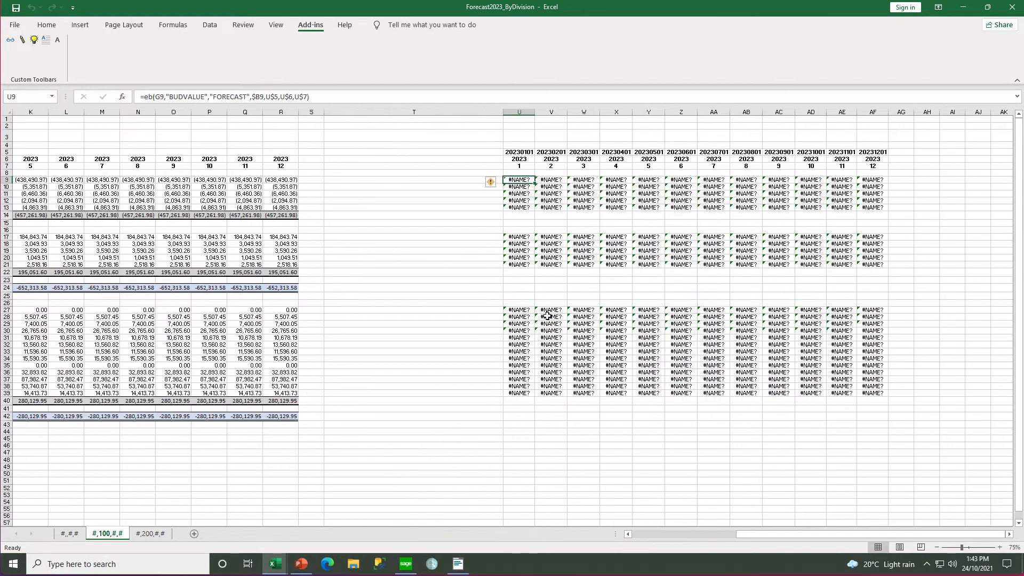
Step: Update the Accpac budget figures from the #,200,#,# division sheet, and close the workbook without saving
left_click(155, 538)
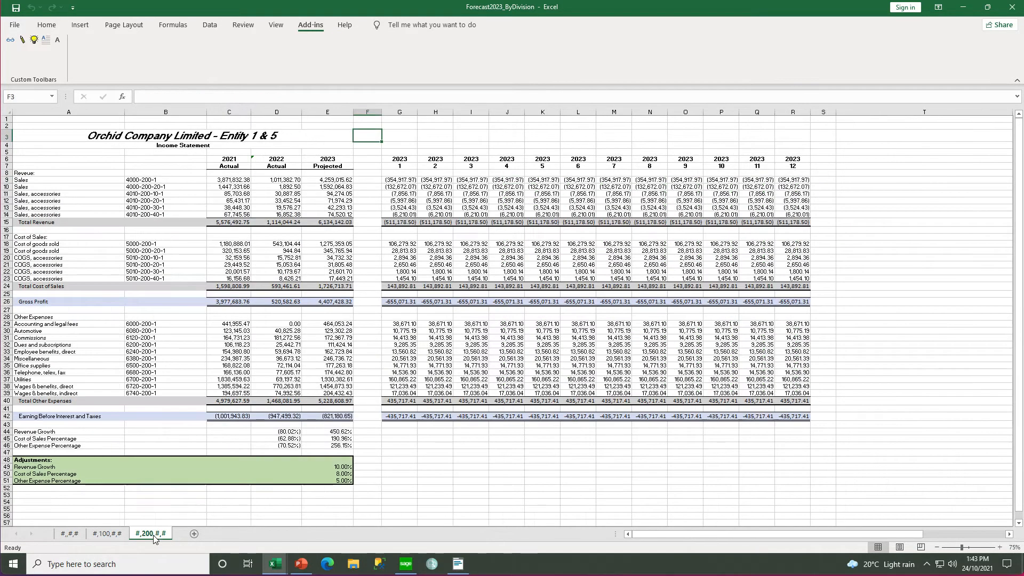
left_click(22, 42)
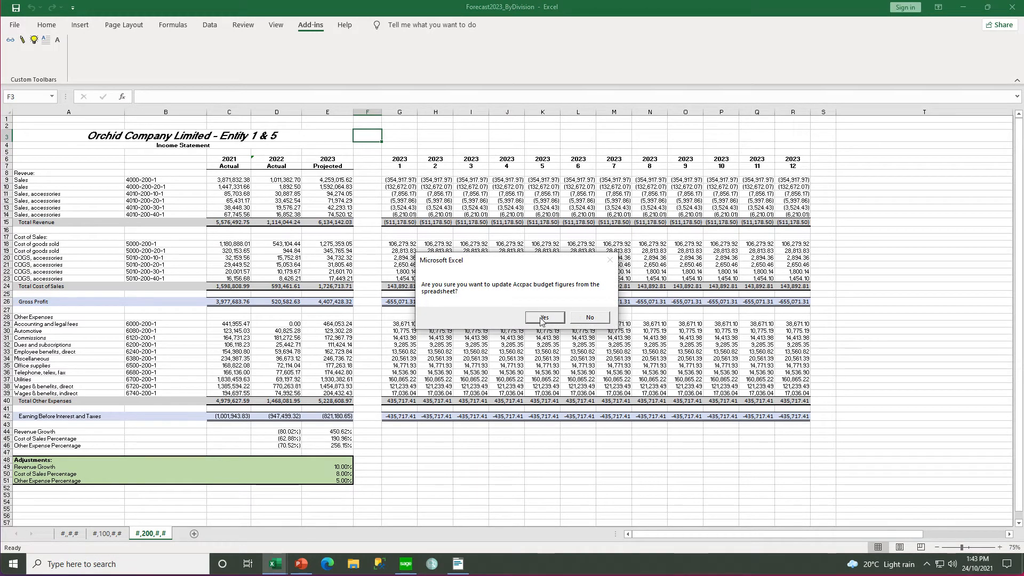
left_click(539, 318)
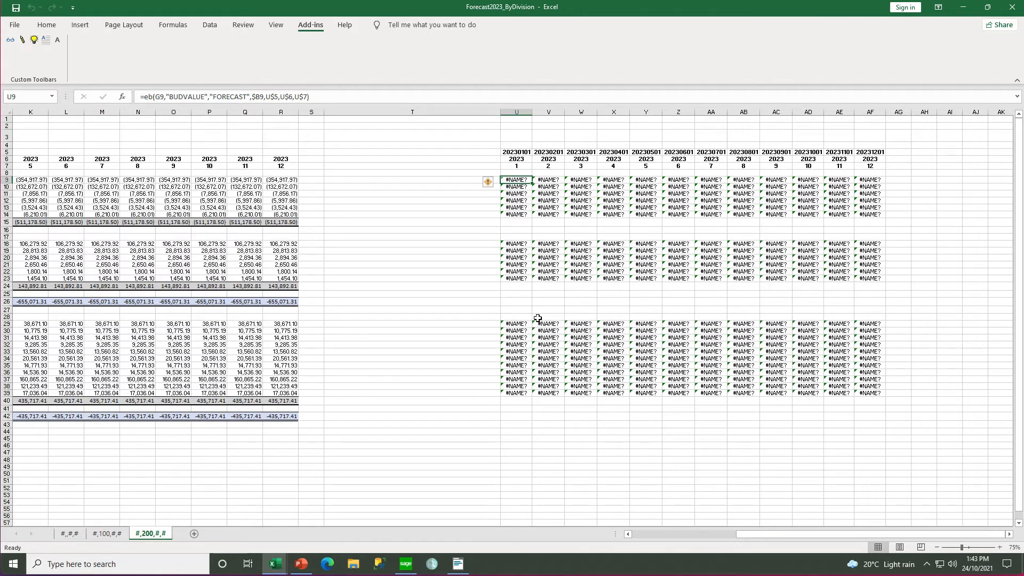
left_click(1012, 11)
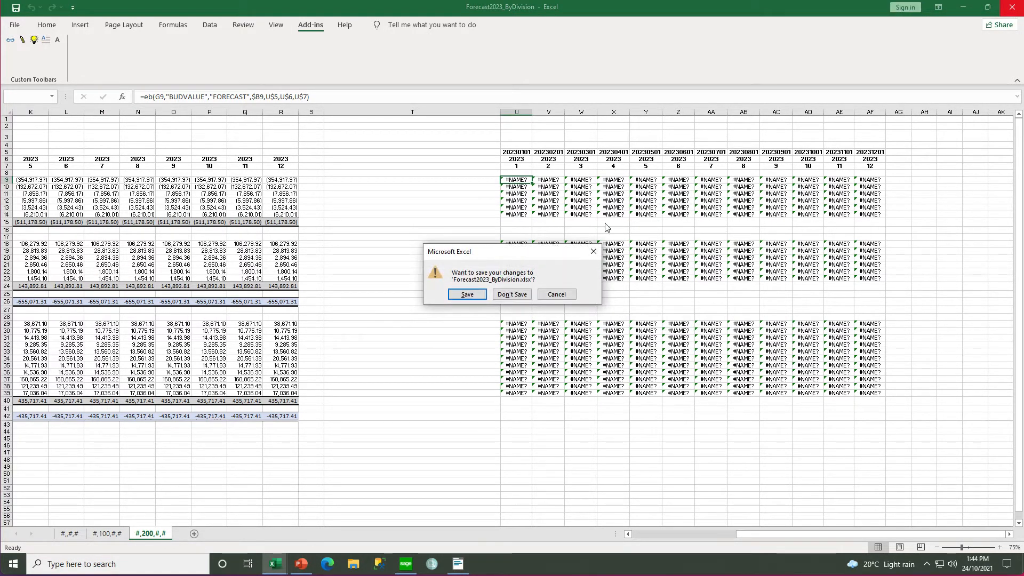
left_click(511, 294)
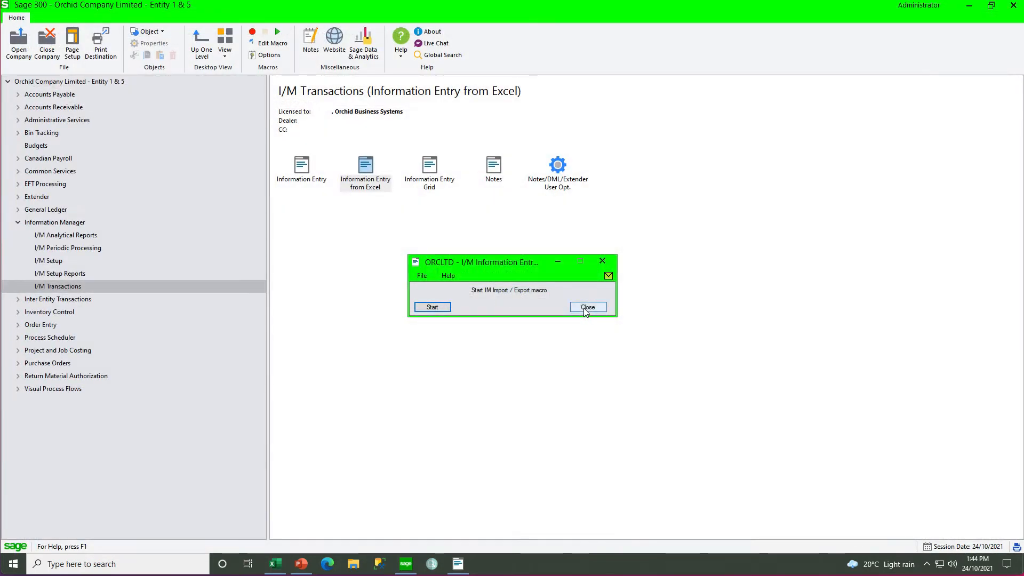
Step: Check the uploaded budget values in the Information Entry Grid for information set FORECAST and GL account 4000-1
double_click(430, 171)
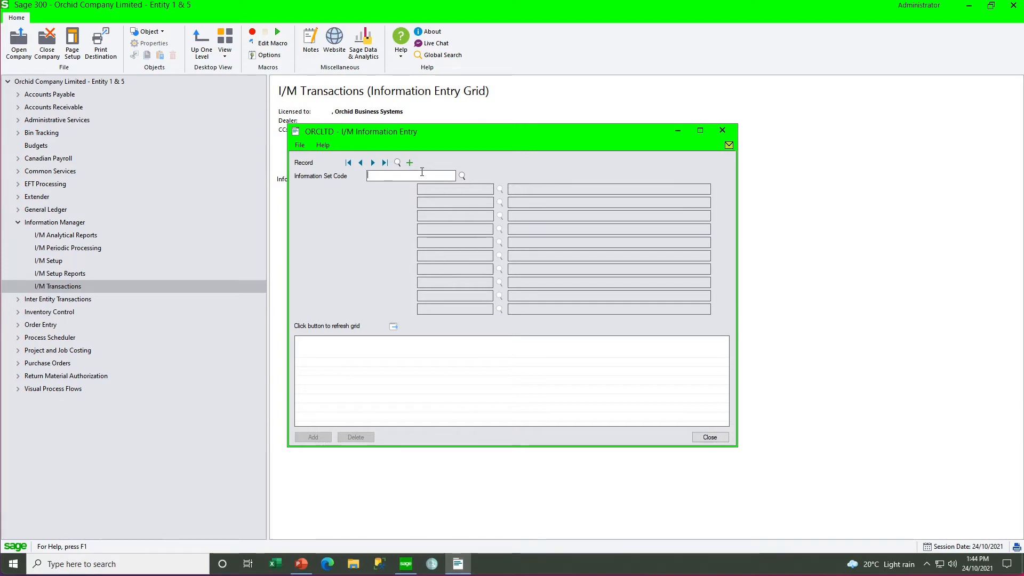
type("FORECAST")
key("Tab")
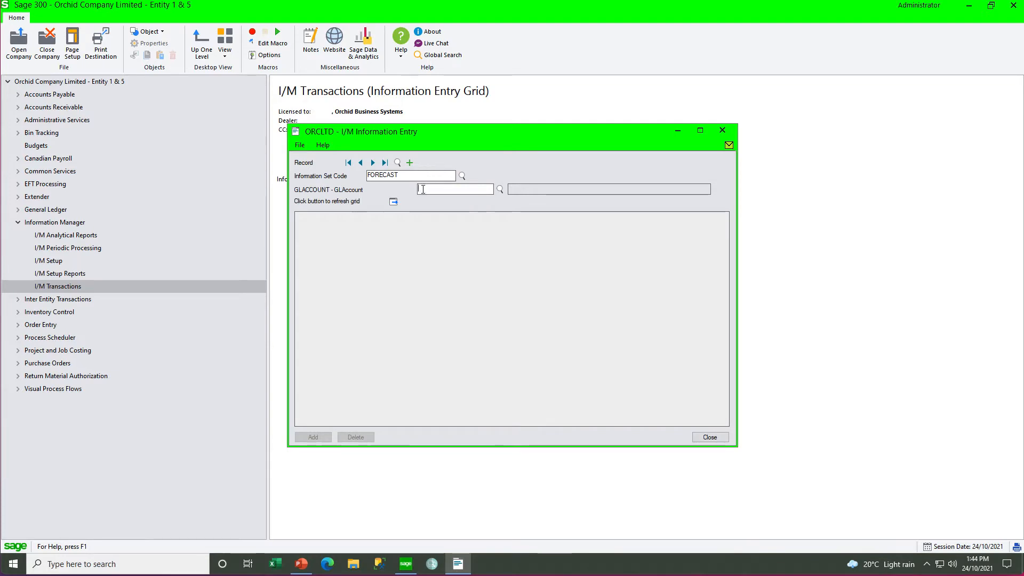
type("4000-1")
left_click(393, 202)
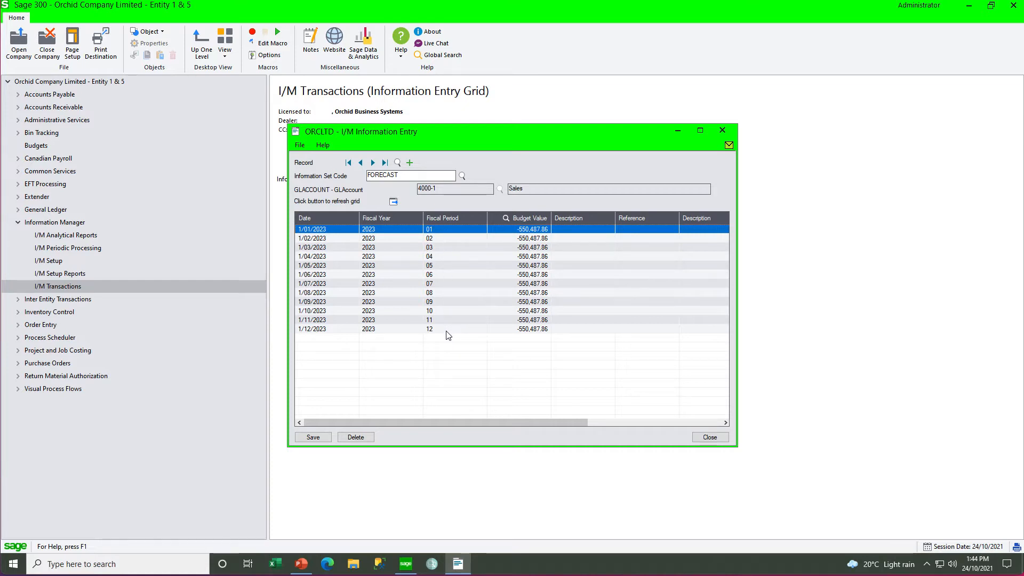
Step: Find the FORECAST record for GL account 4000-100-1 and load its budget entries in the grid
left_click(398, 163)
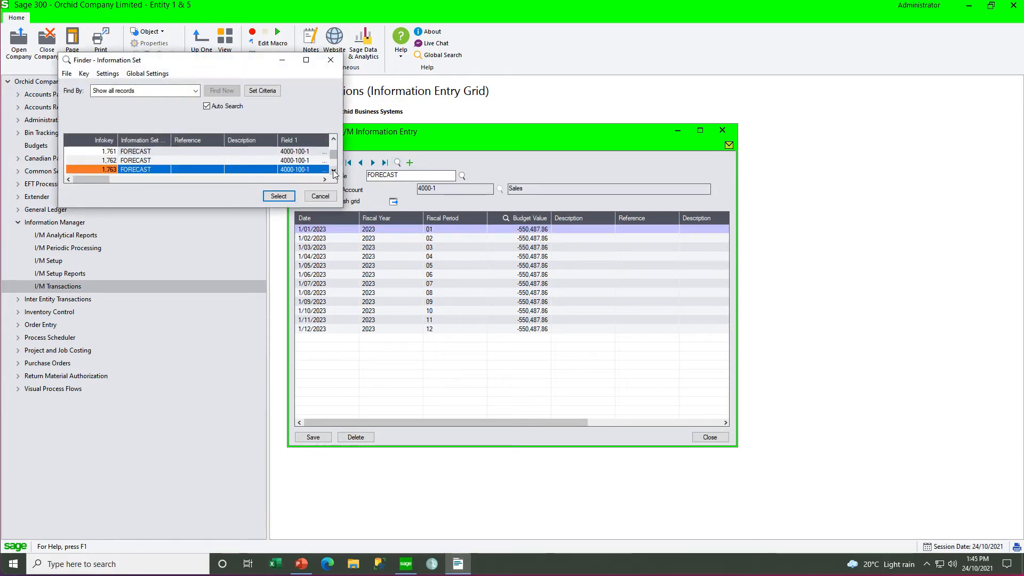
left_click(311, 153)
double_click(311, 153)
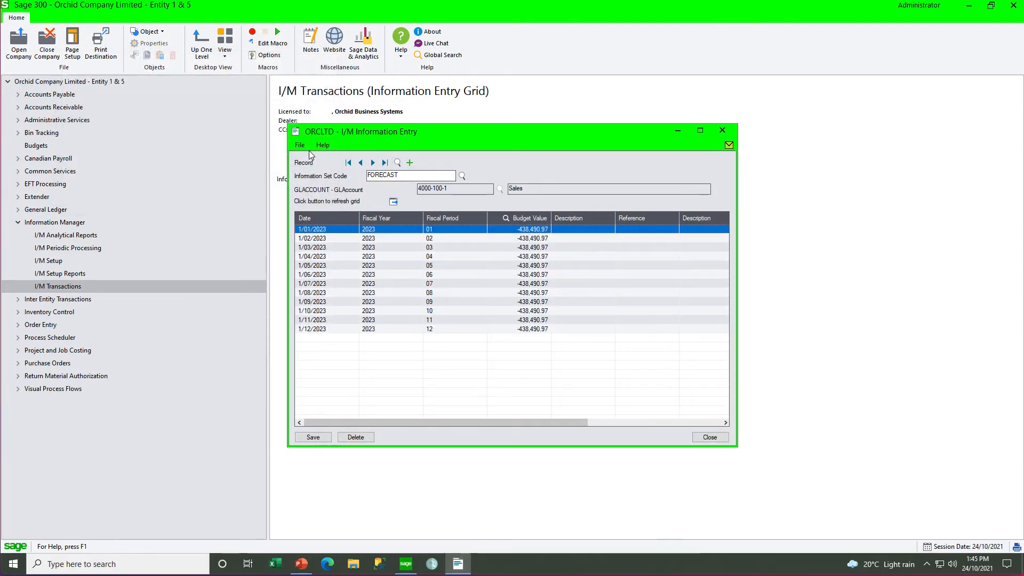
key("alt+Tab")
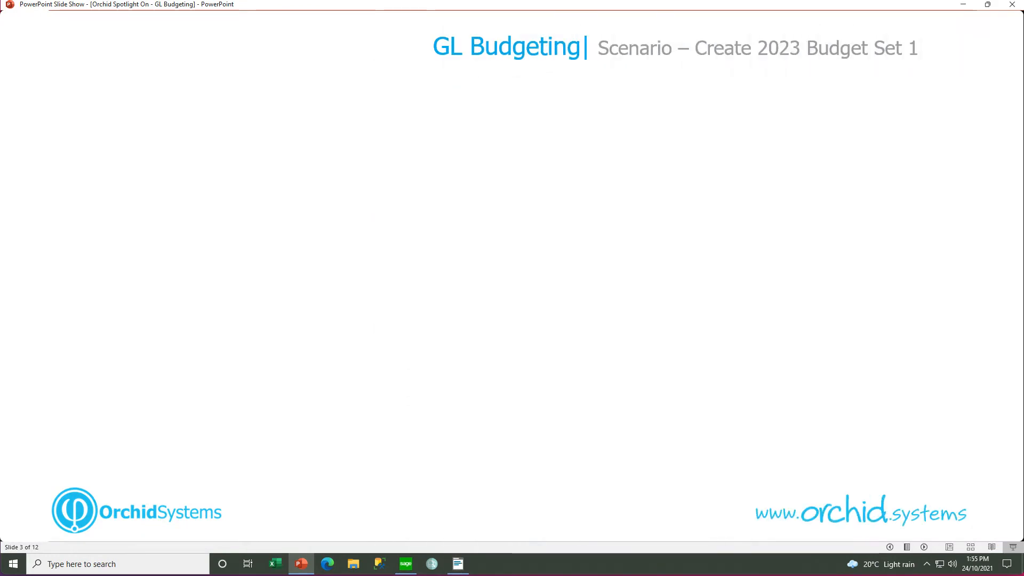
key("Right")
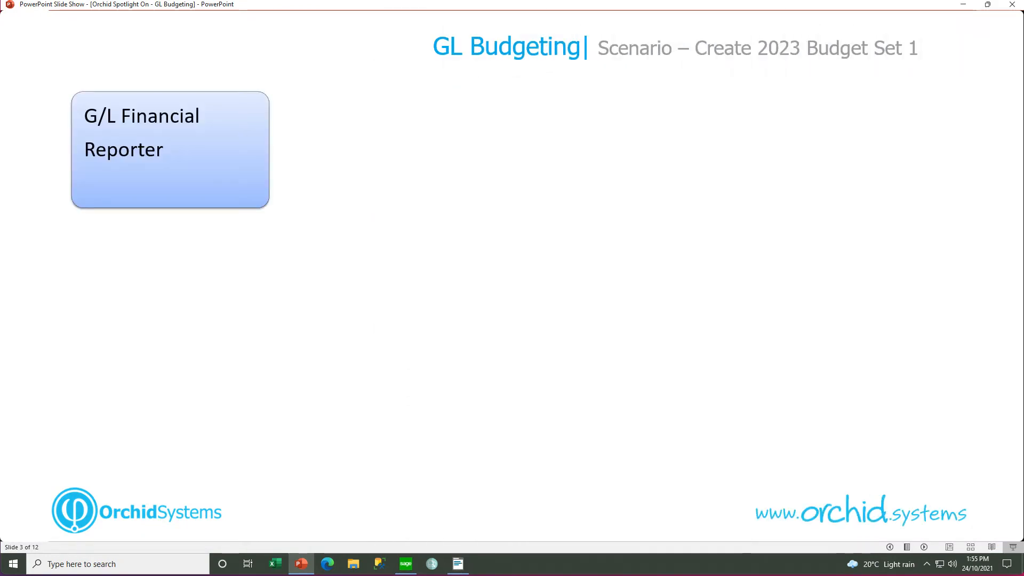
key("Right")
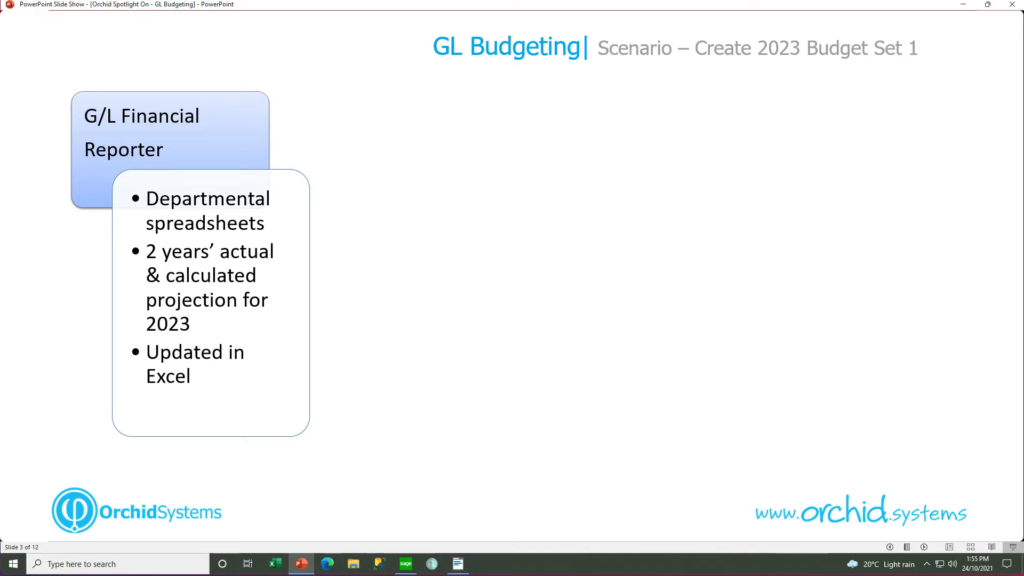
key("Right")
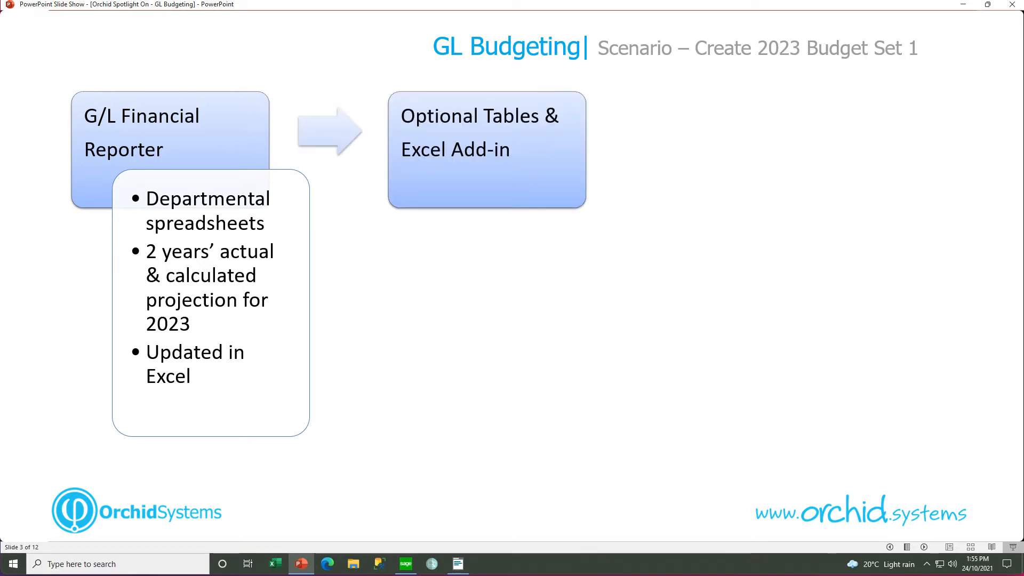
key("Right")
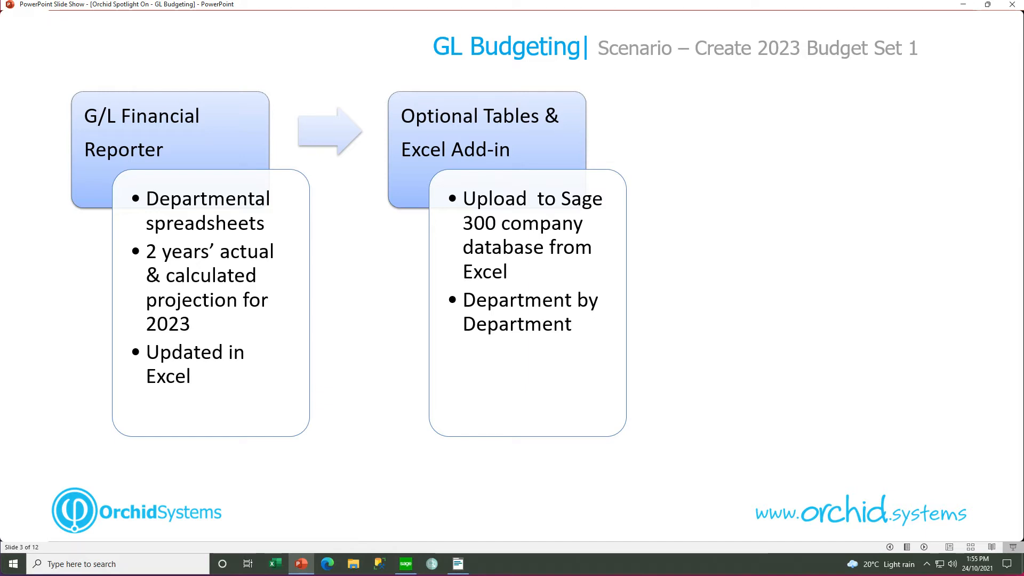
key("Right")
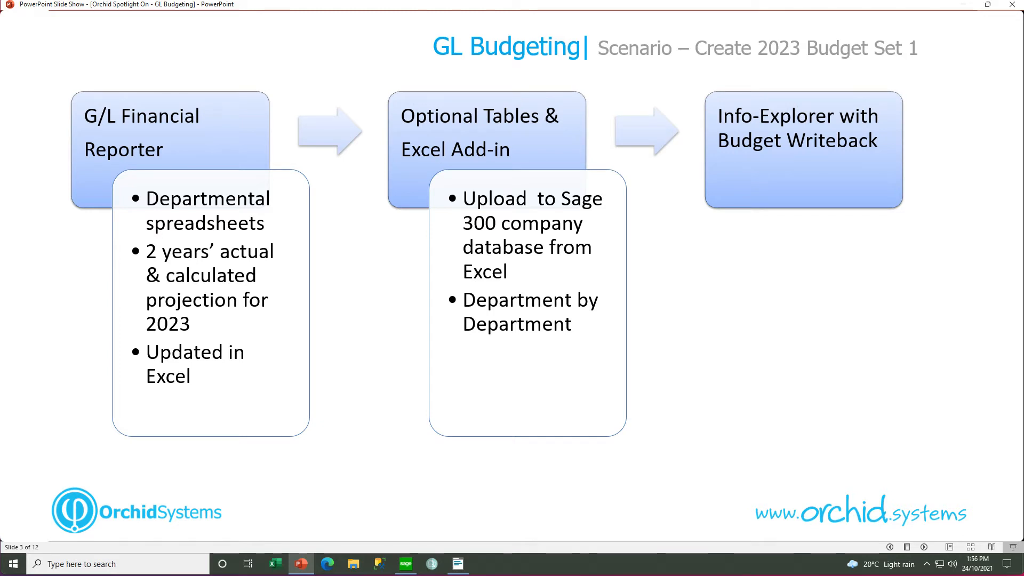
key("Right")
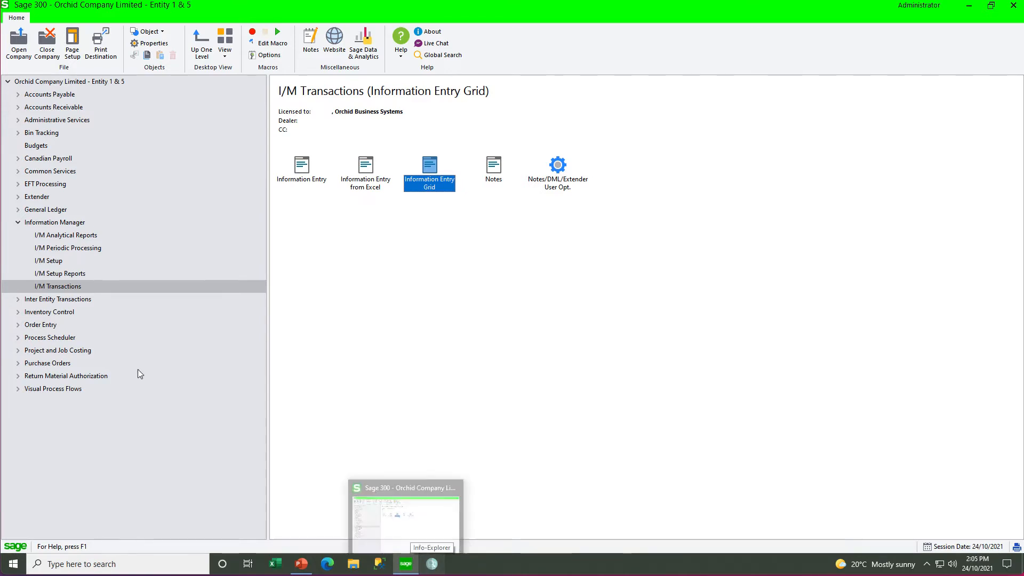
Step: Launch InfoExplorer from the Sage 300 Budgets folder and open the recent cube GLBudgetWritebackMultiYears_Demo
left_click(33, 146)
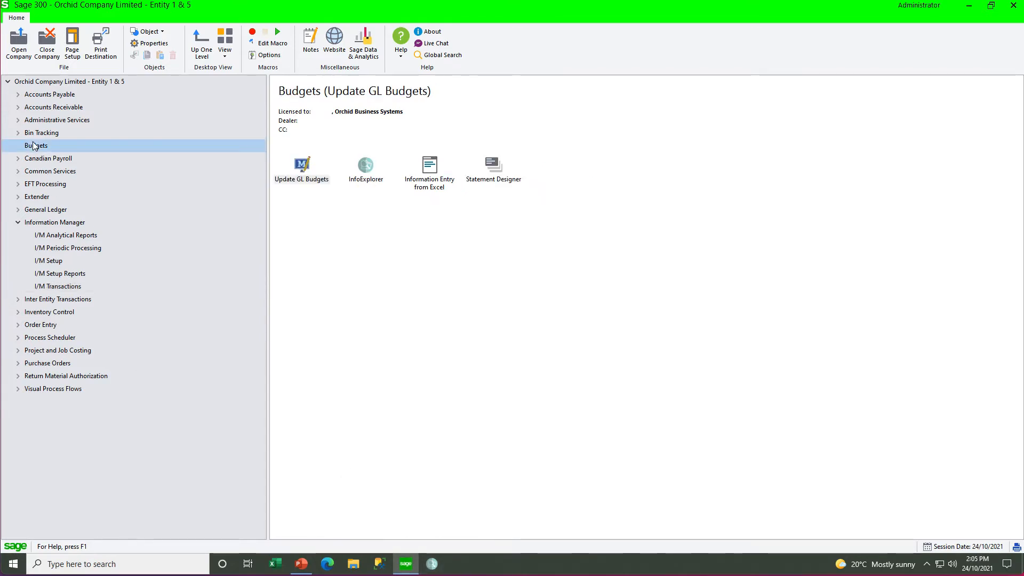
double_click(364, 166)
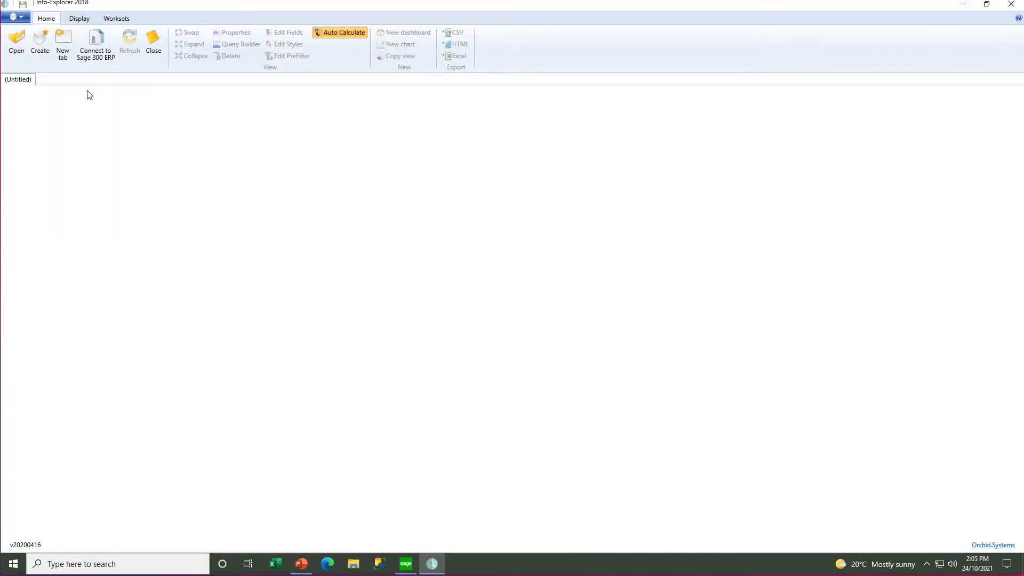
left_click(21, 18)
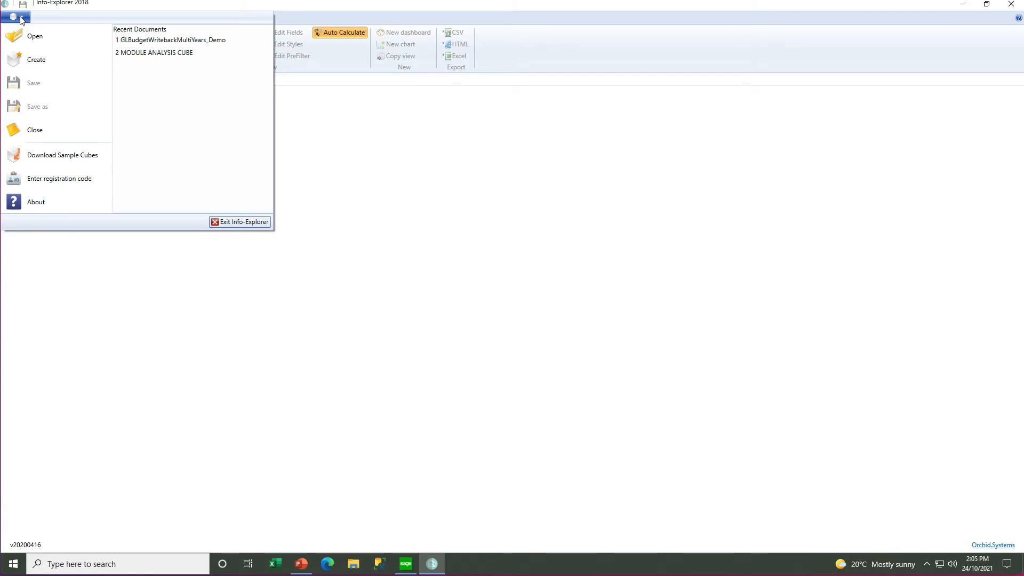
left_click(160, 41)
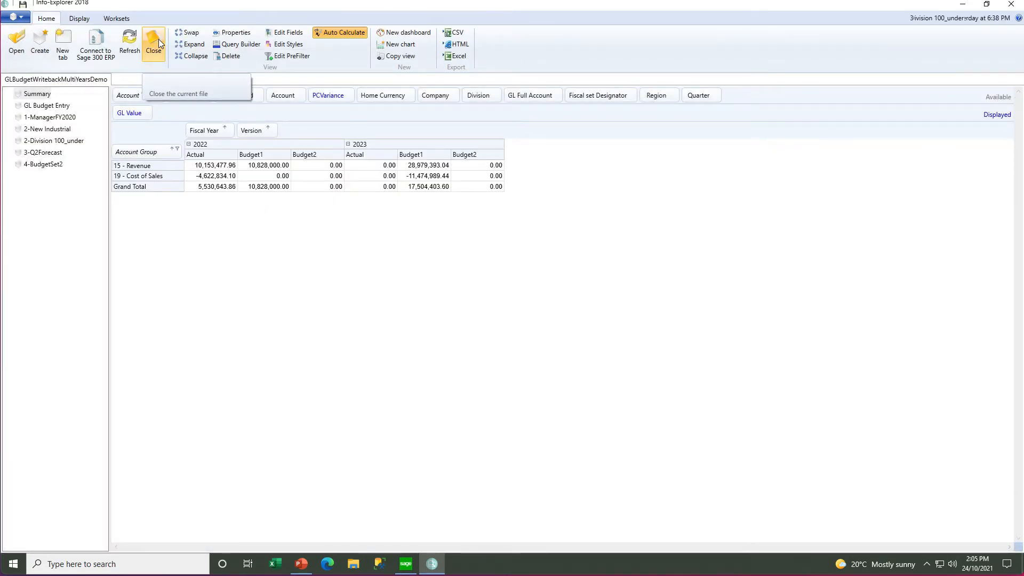
Step: Refresh the cube using fiscal year 2023 and Switch Credit to Positive set to Y
left_click(126, 44)
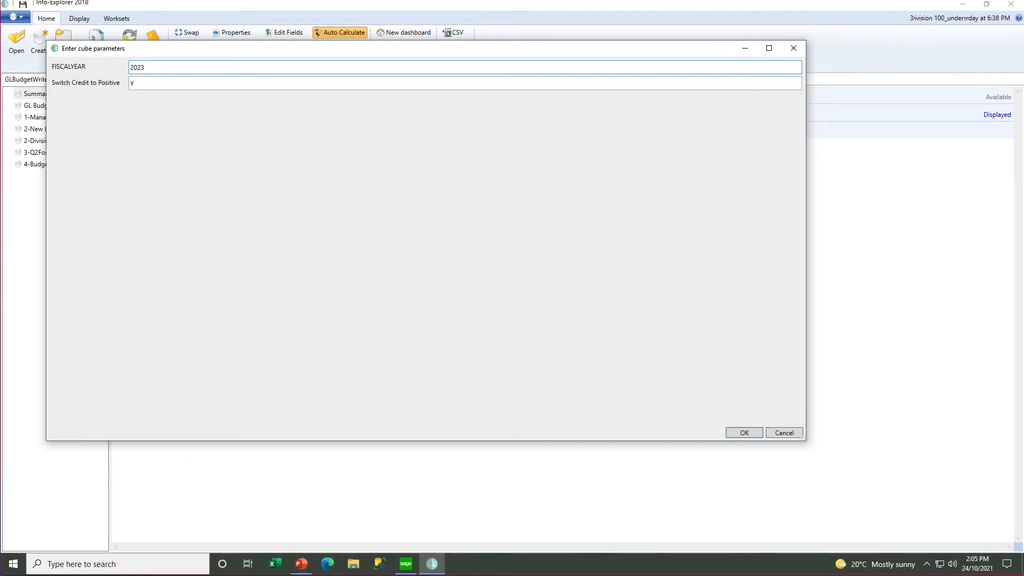
key("Tab")
left_click(742, 435)
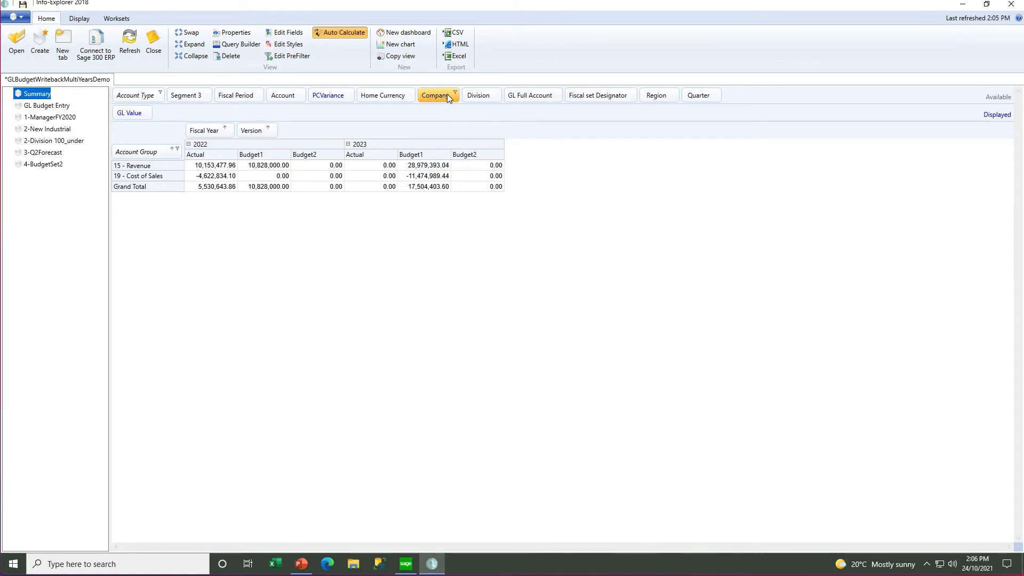
Step: Break down the Summary view's rows by Division, placing the Division field after Account Group
left_click_drag(480, 95, 122, 158)
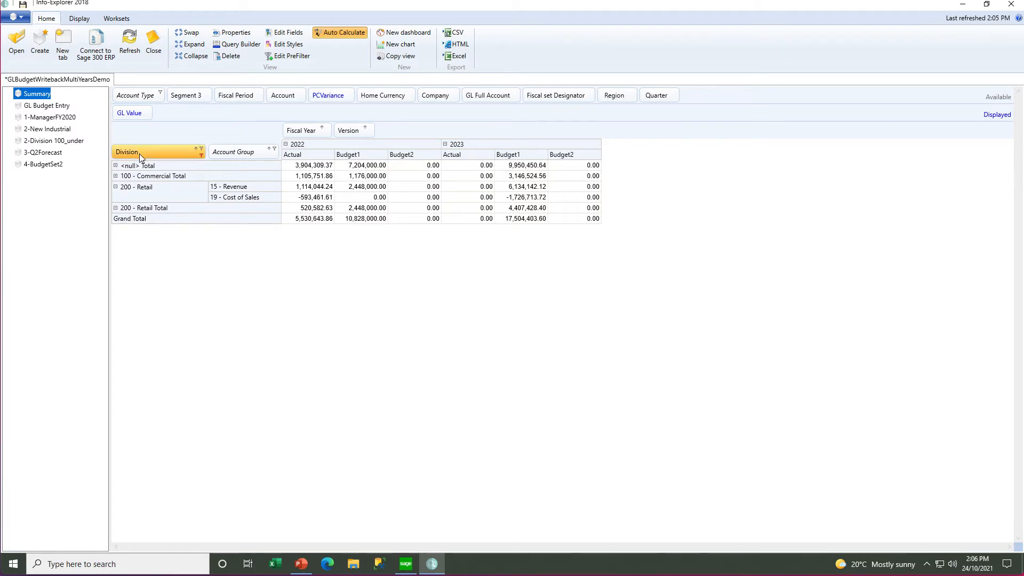
left_click_drag(139, 154, 159, 100)
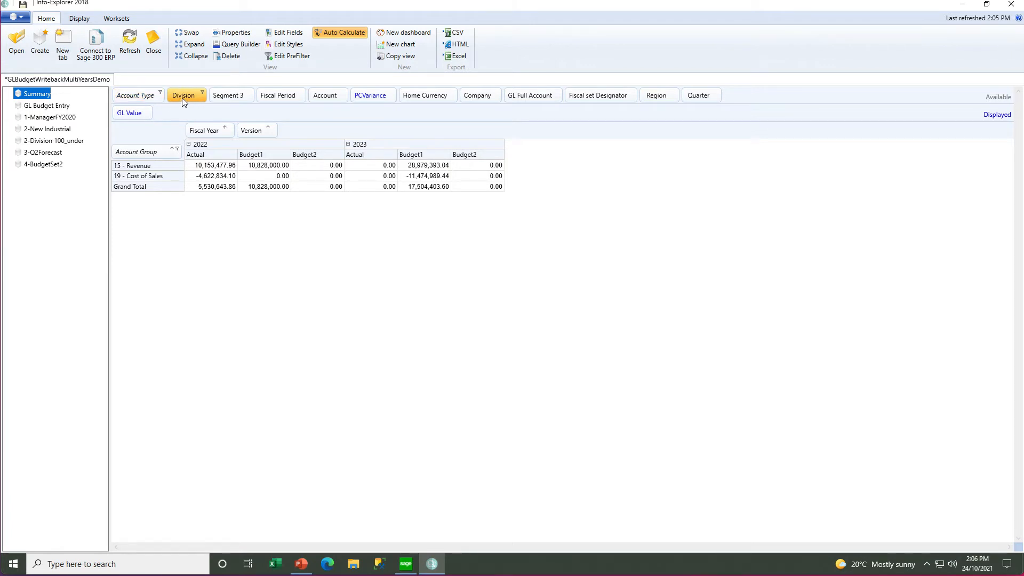
left_click_drag(187, 107, 174, 153)
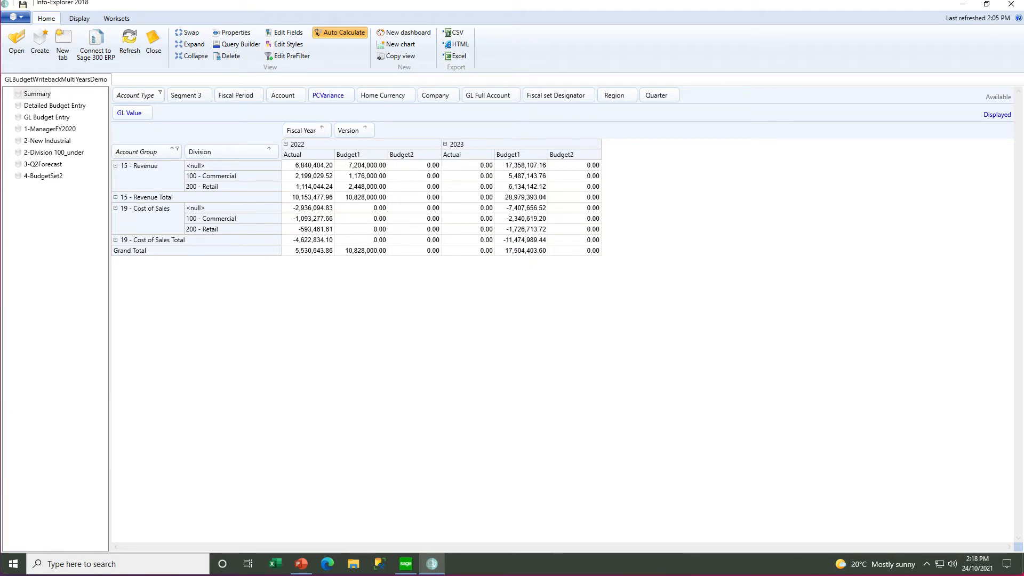
Step: Open the Detailed Budget Entry view, turn on column totals, and bring up the workset options
left_click(65, 107)
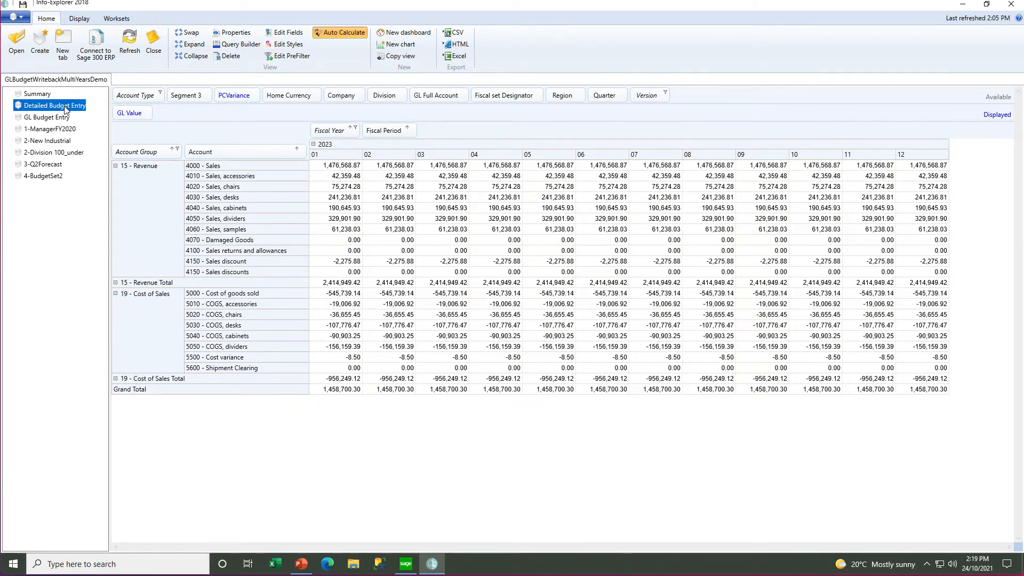
left_click(80, 19)
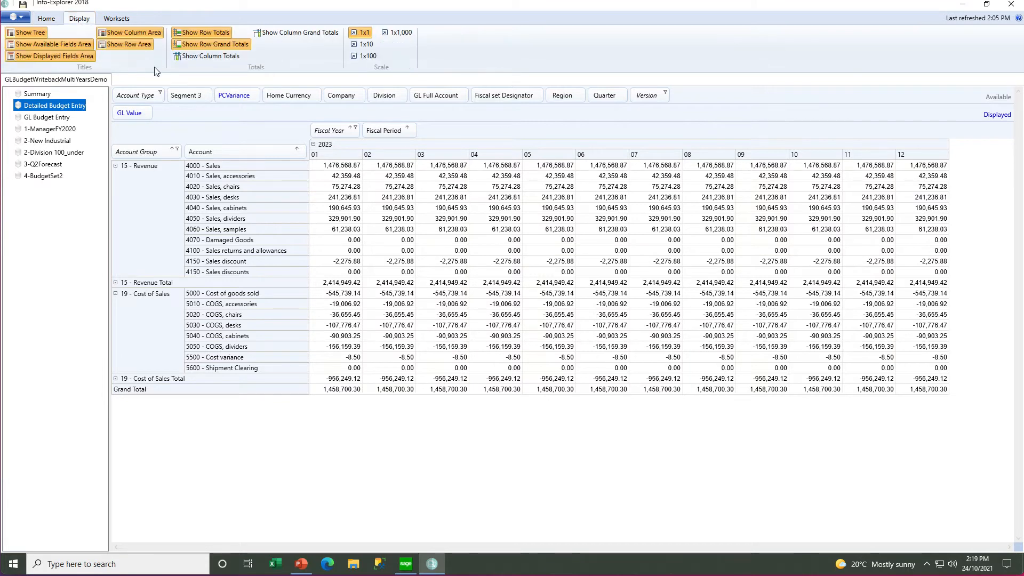
left_click(191, 57)
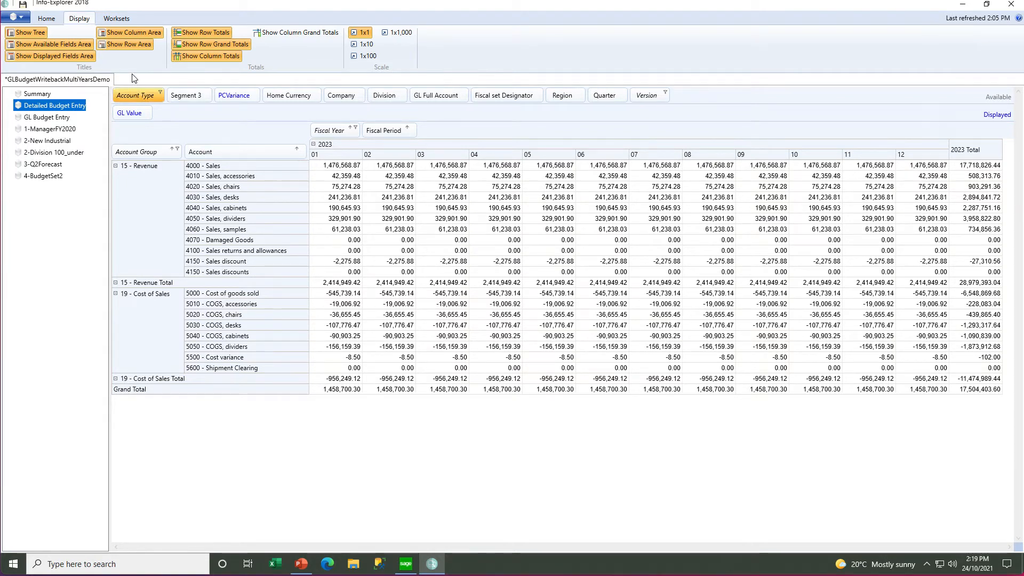
left_click(117, 19)
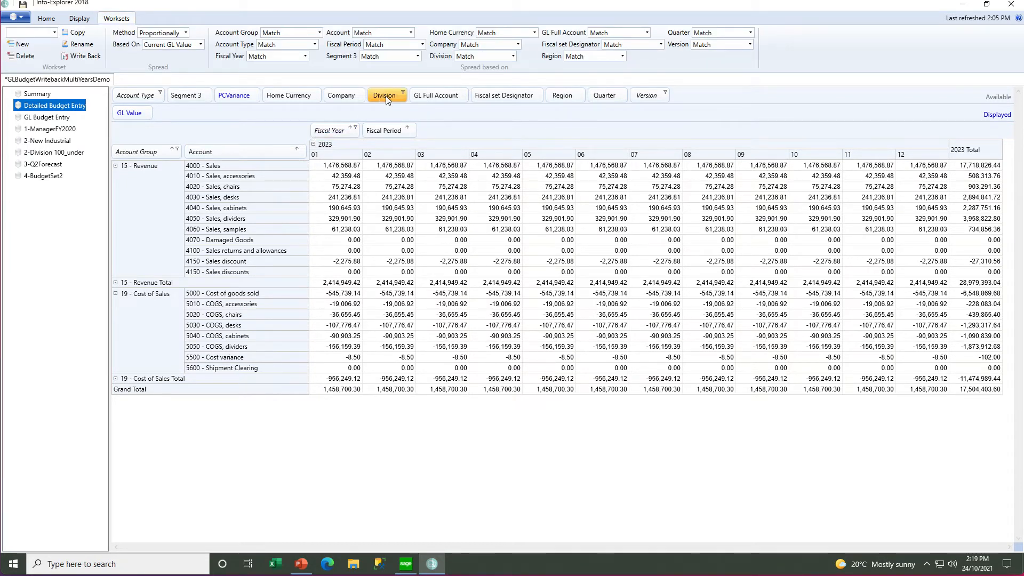
Step: Filter the Division field to show only the <null> division
left_click(404, 93)
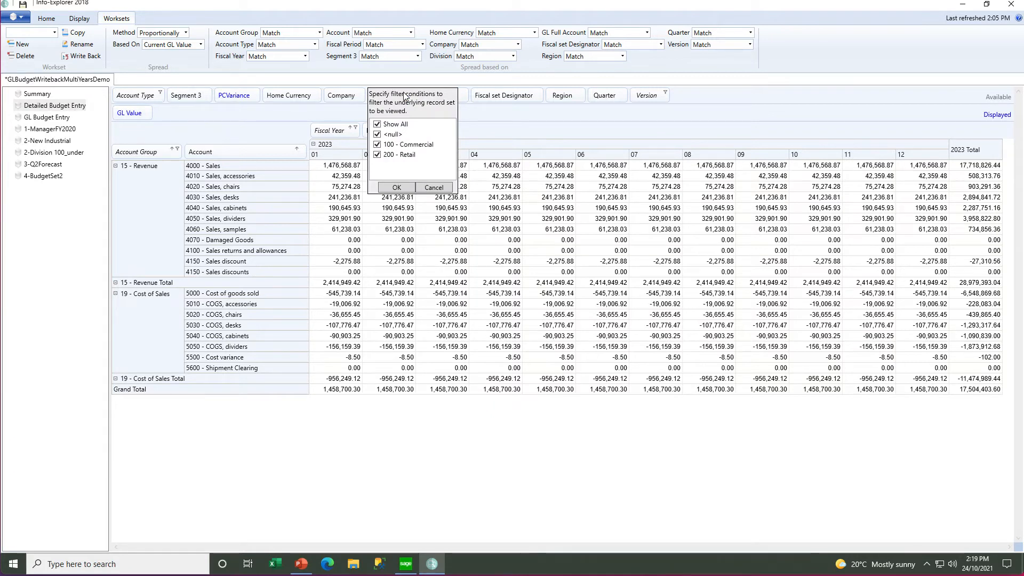
left_click(377, 125)
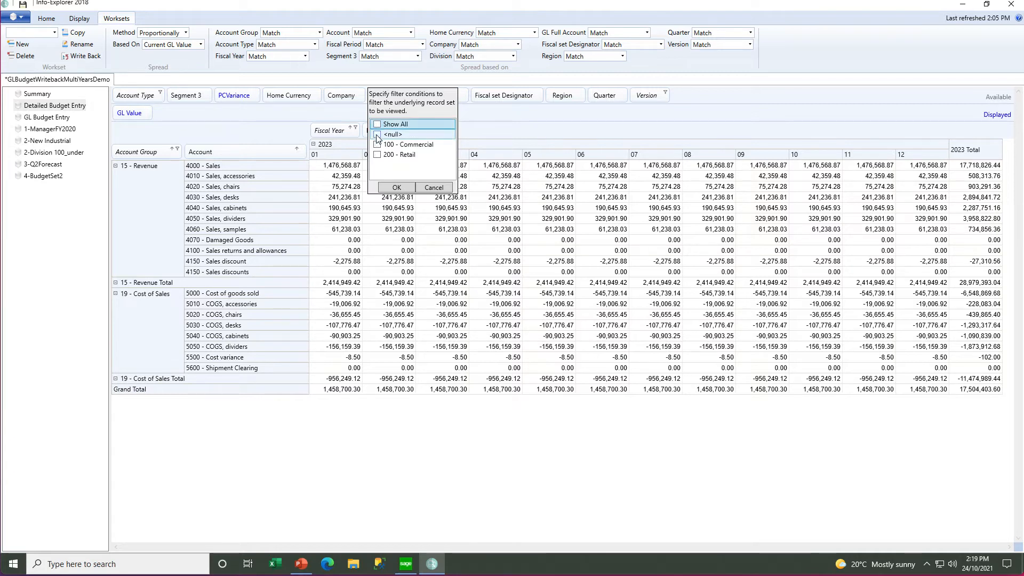
left_click(389, 189)
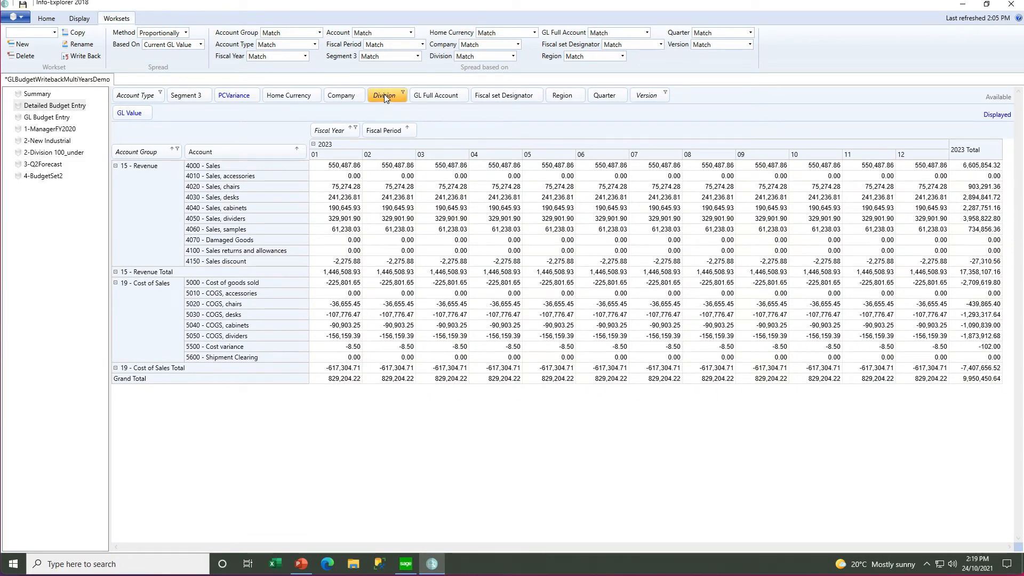
Step: Place Division ahead of Account Group in the rows with <null> expanded, and set its filter to show all divisions
left_click_drag(385, 97, 123, 160)
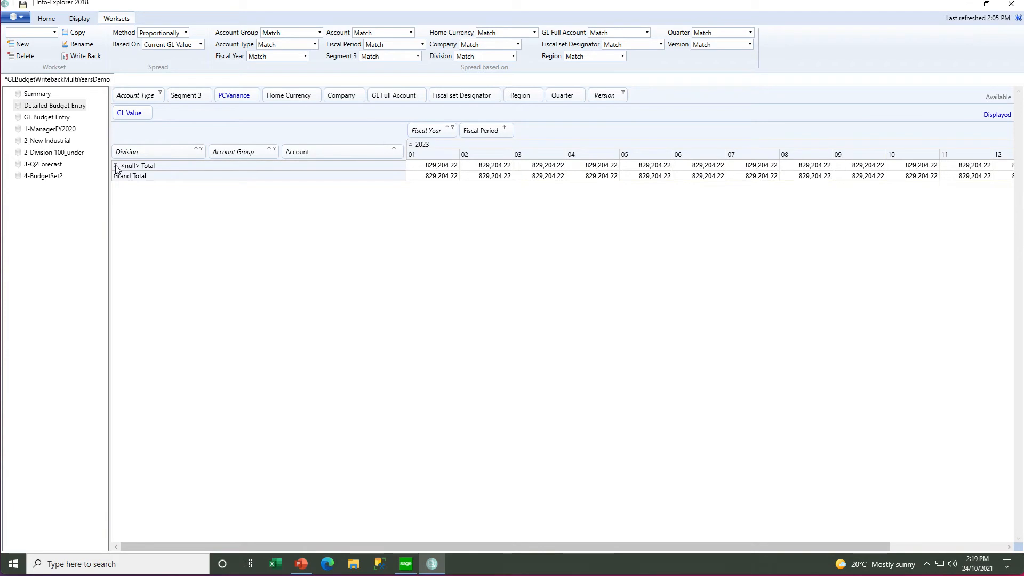
left_click(116, 166)
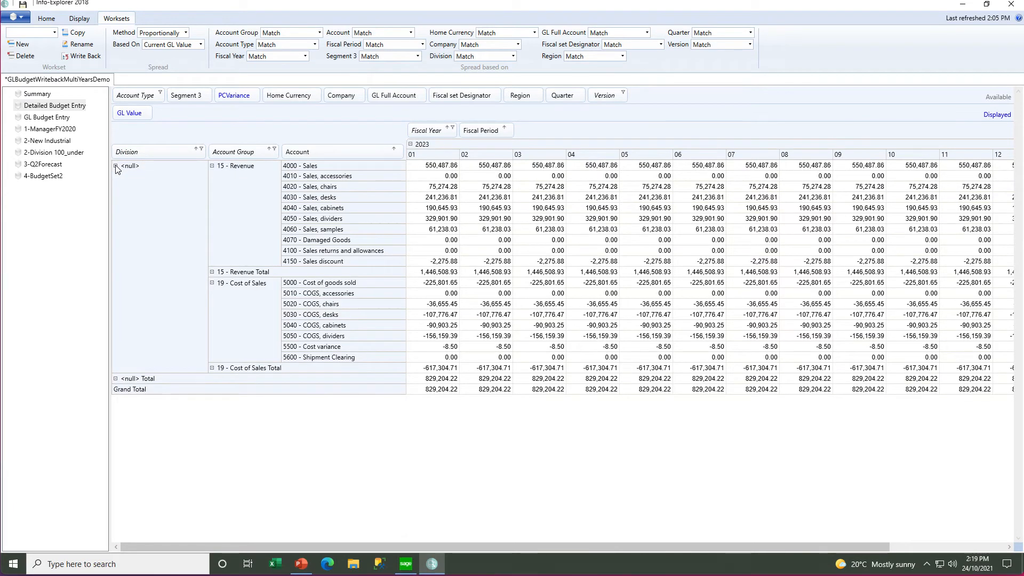
left_click(201, 150)
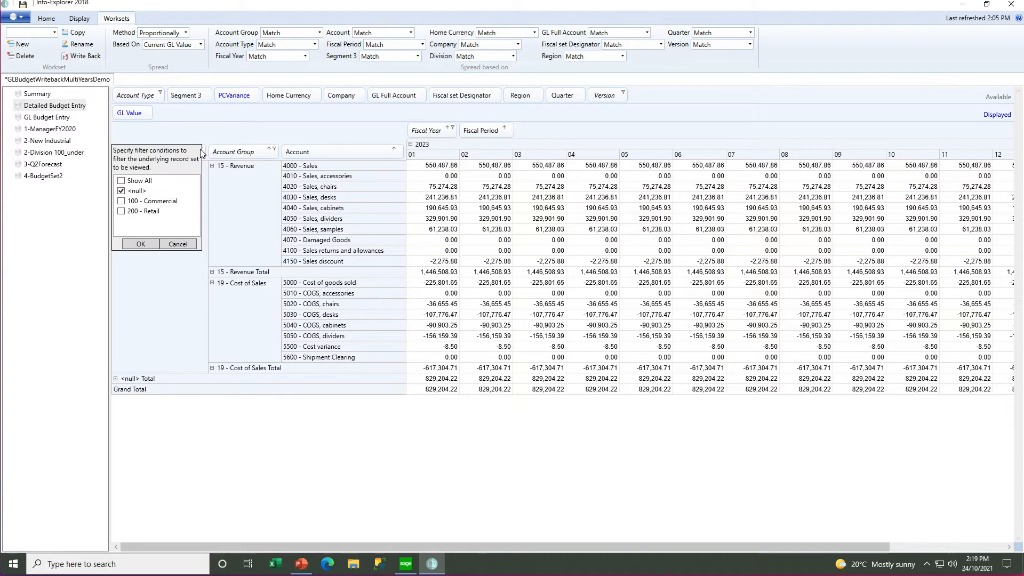
left_click(121, 181)
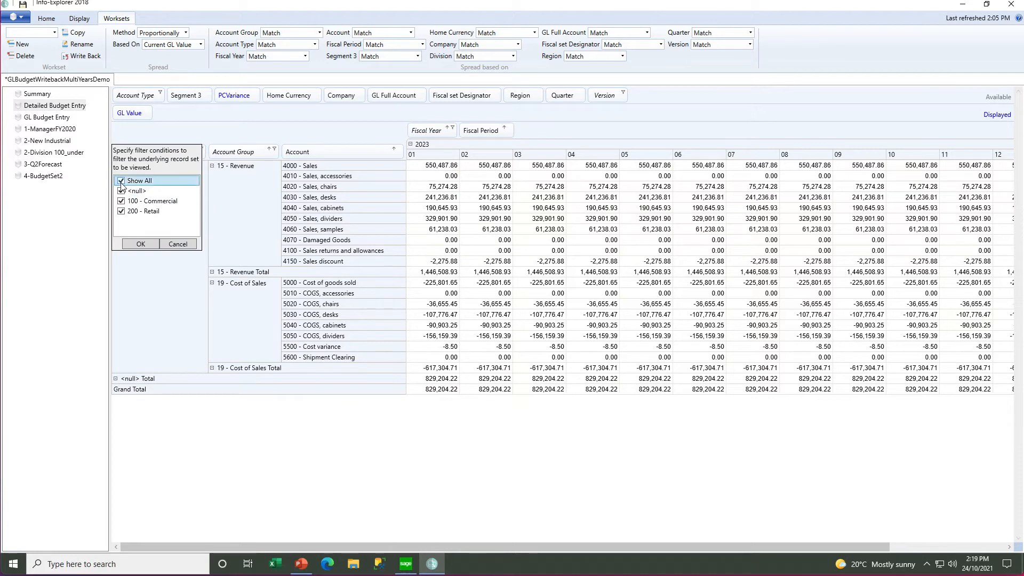
left_click(140, 245)
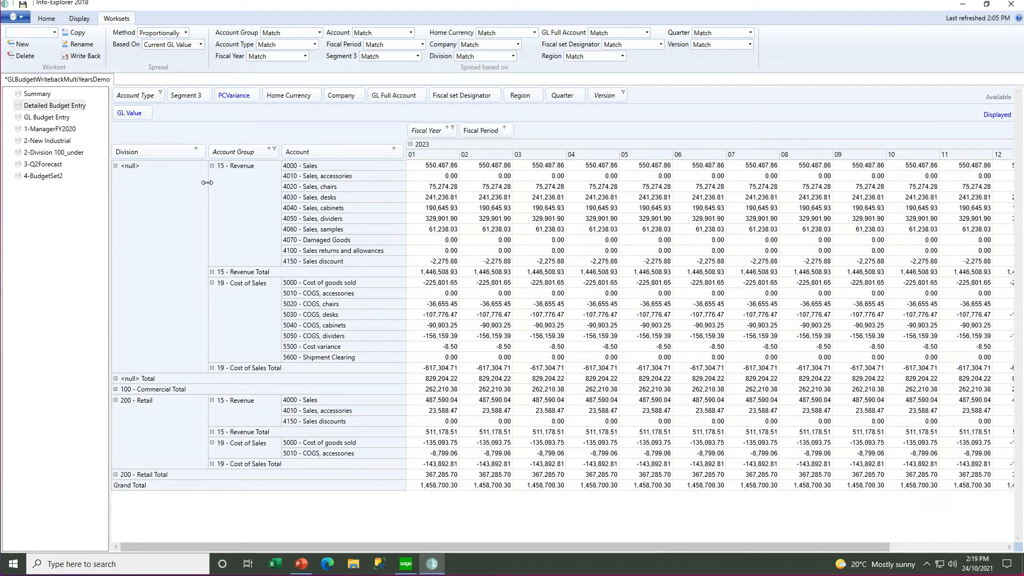
Step: Narrow the Division, Account Group and Account row columns so all twelve periods and the 2023 Total fit in view
left_click_drag(208, 186, 192, 187)
left_click_drag(263, 175, 239, 175)
left_click_drag(362, 175, 342, 174)
left_click_drag(193, 192, 164, 196)
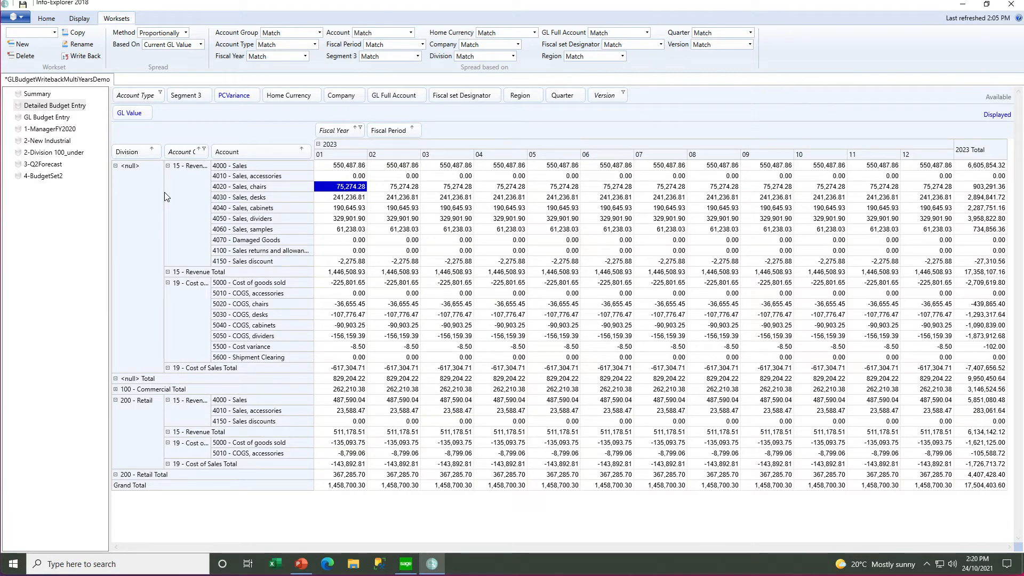
Step: Create a new workset and rename it Revision 1
left_click(342, 170)
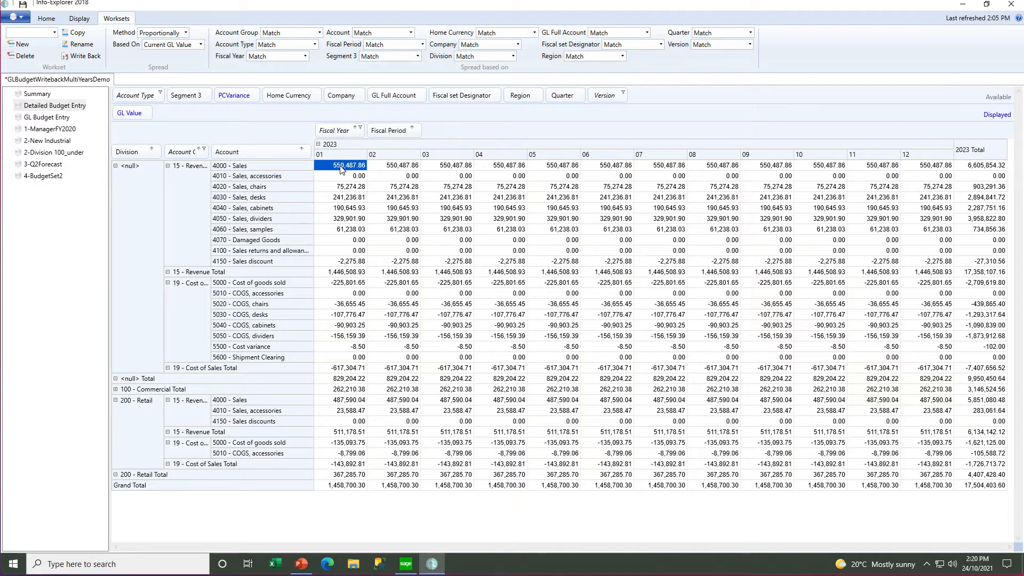
left_click(23, 48)
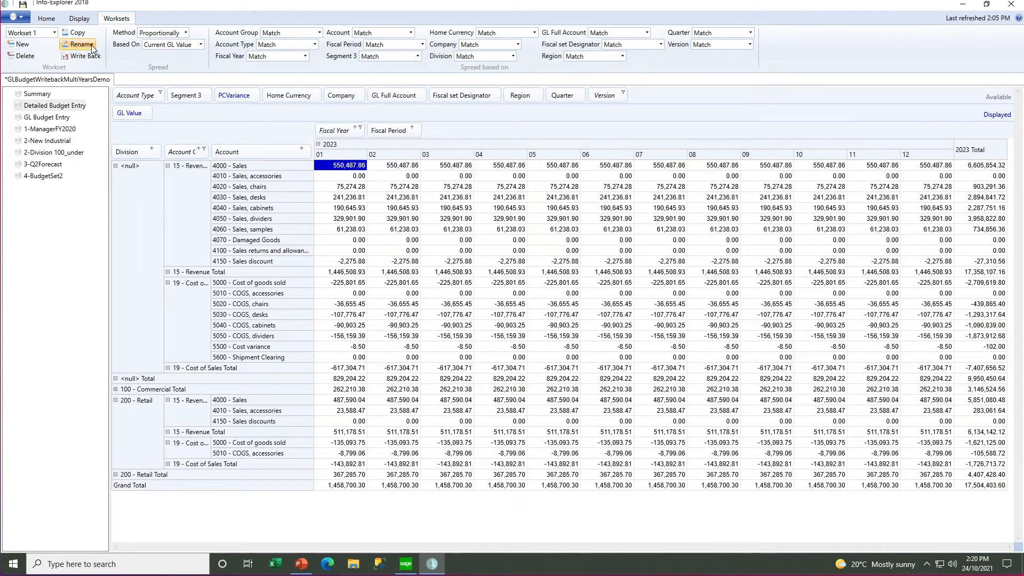
left_click(91, 47)
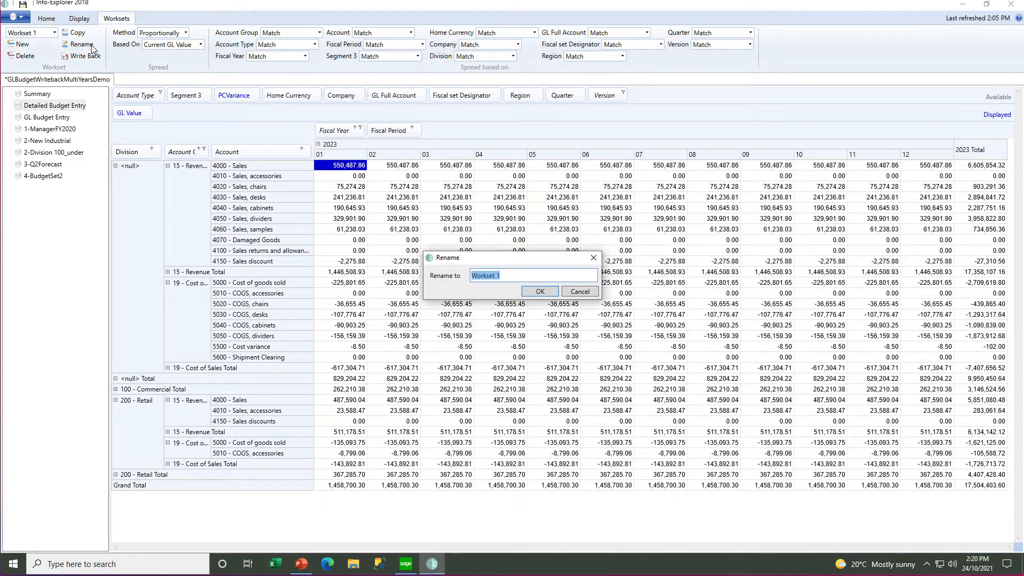
type("Revision 1")
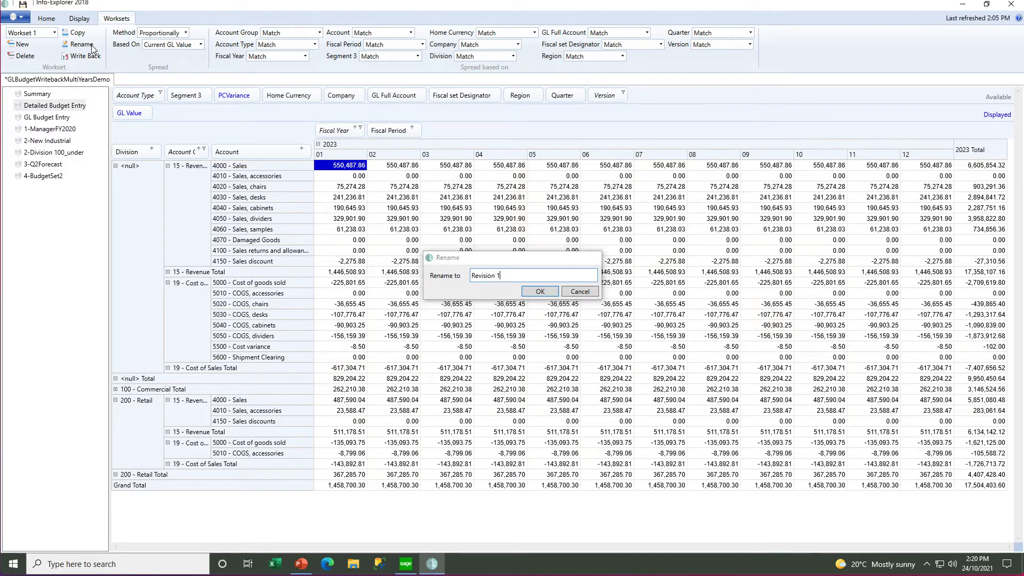
key("Return")
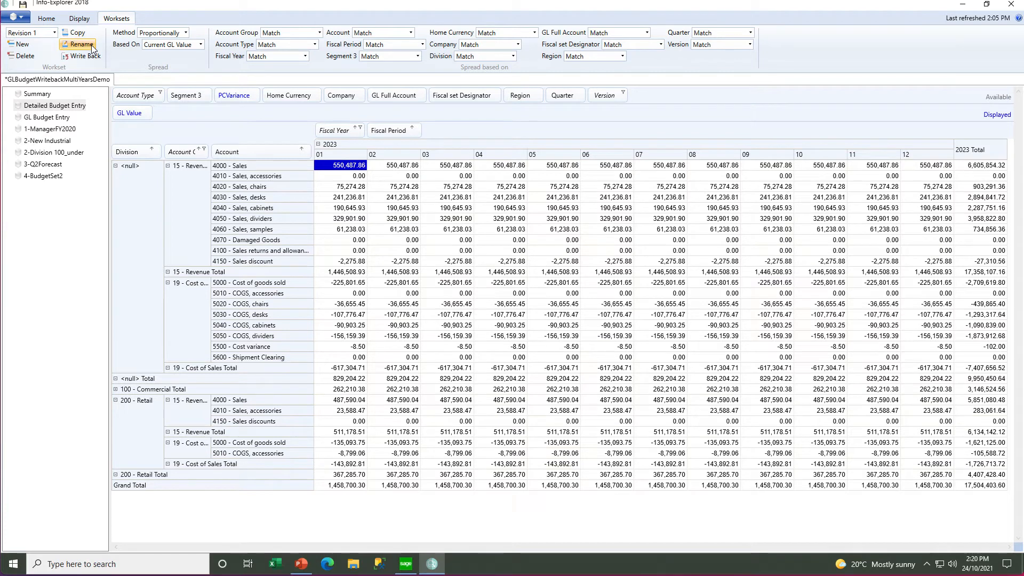
Step: Set the period 01 budget for 4000 - Sales in the <null> division to 600000
left_click(342, 169)
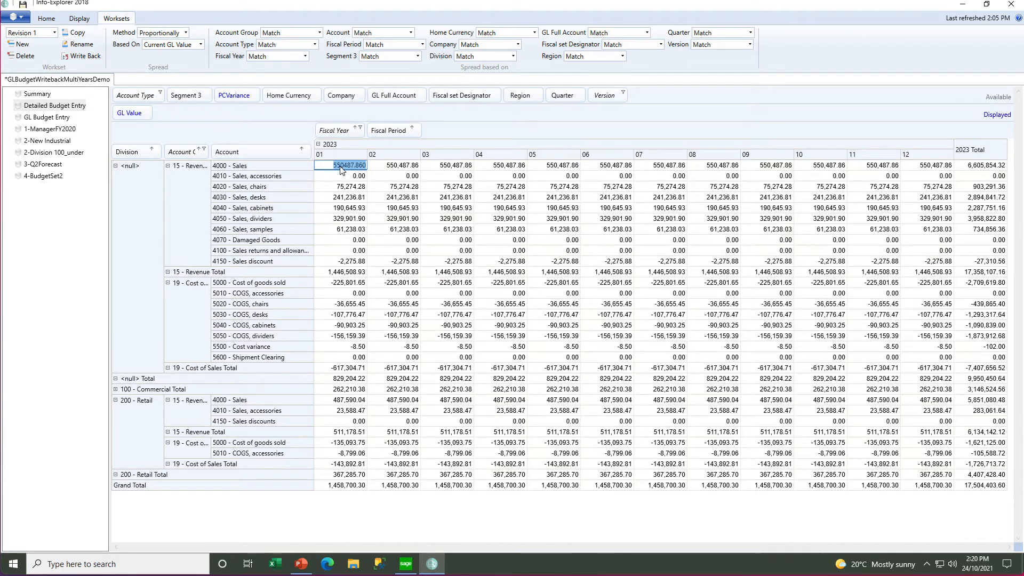
type("600000")
key("Return")
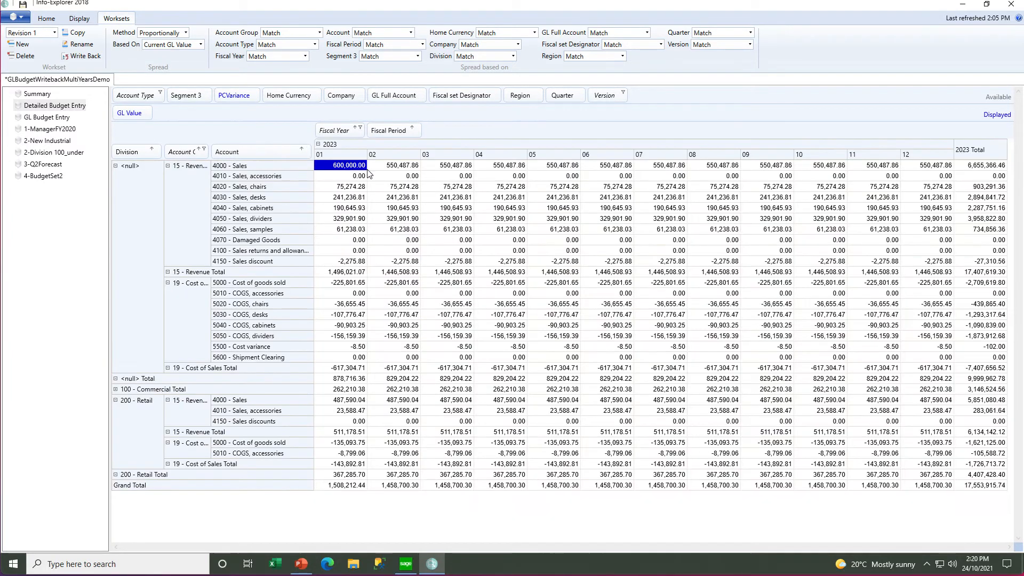
Step: Set the 2023 Total for 4000 - Sales in the <null> division to 8000000, spread proportionally across the periods
left_click(392, 166)
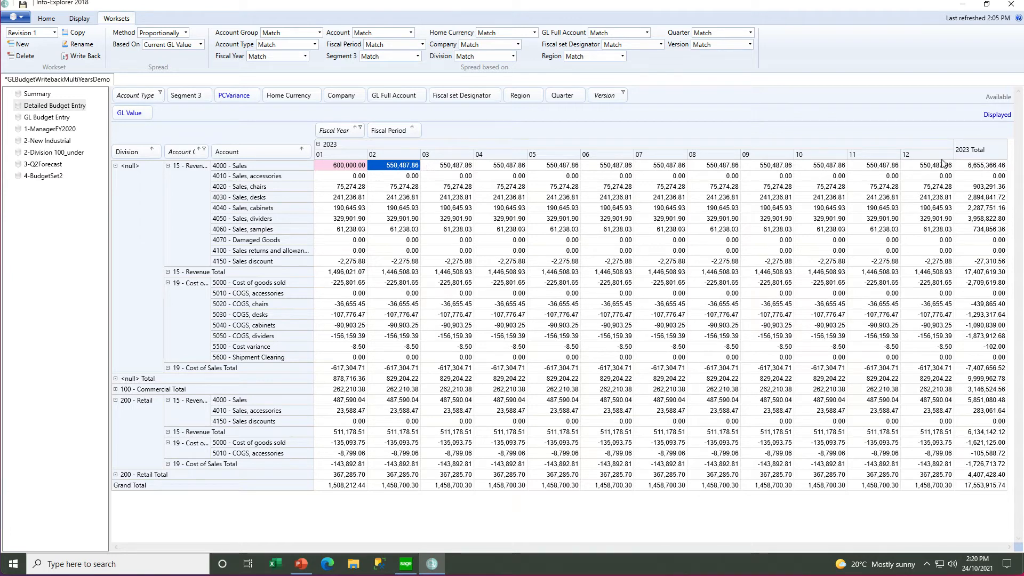
left_click(959, 167)
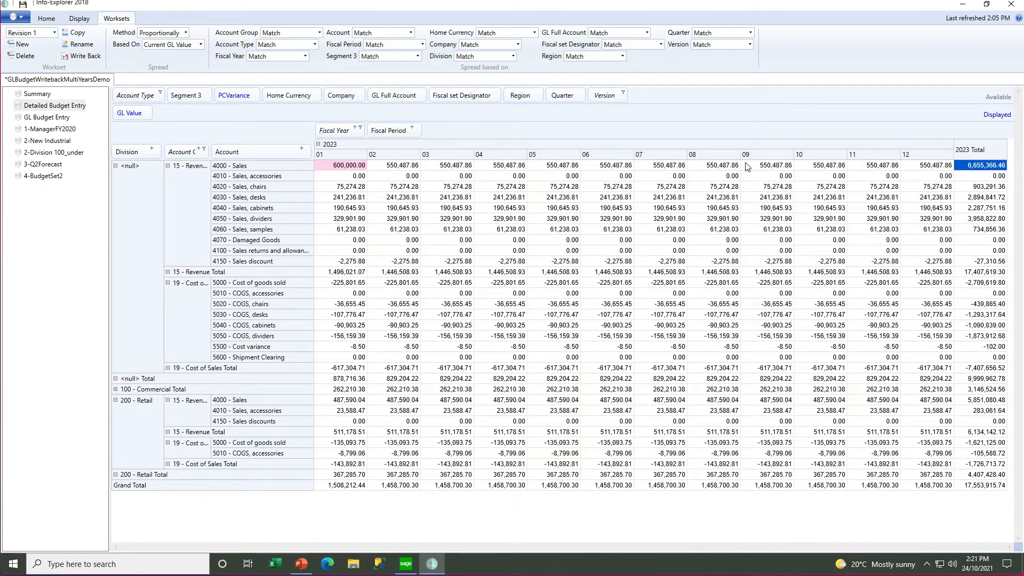
left_click(704, 167)
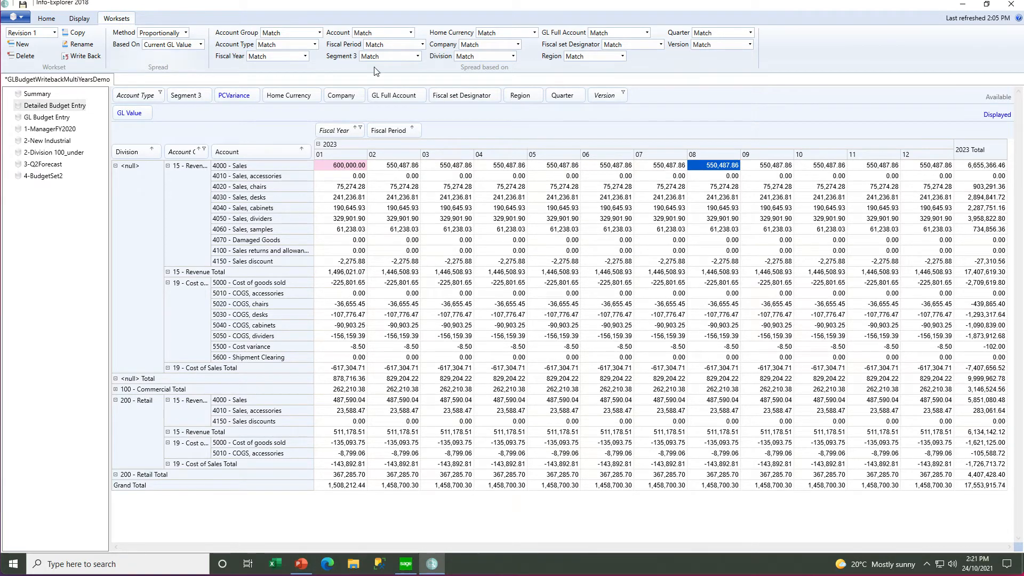
double_click(965, 168)
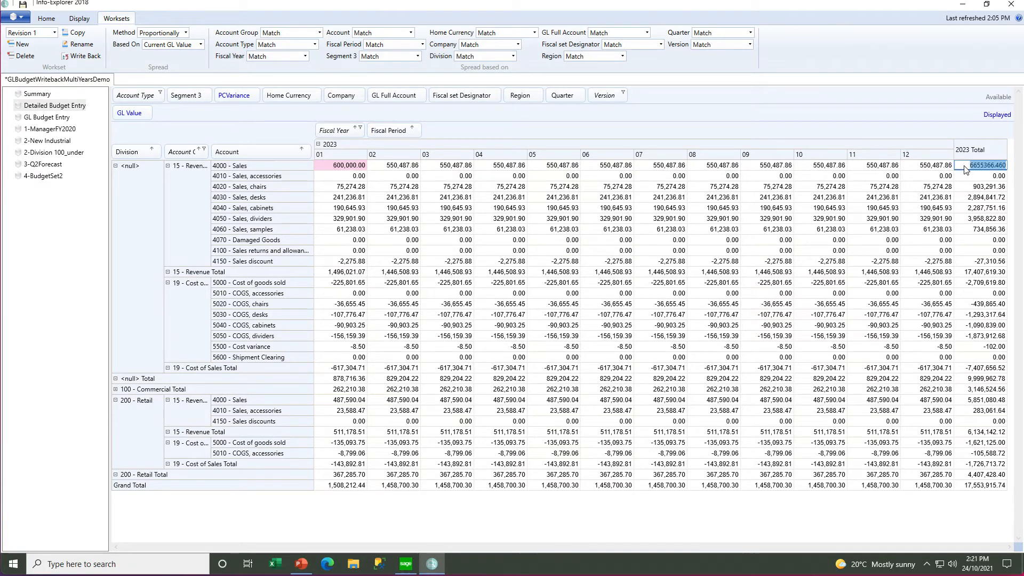
type("8000000")
key("Return")
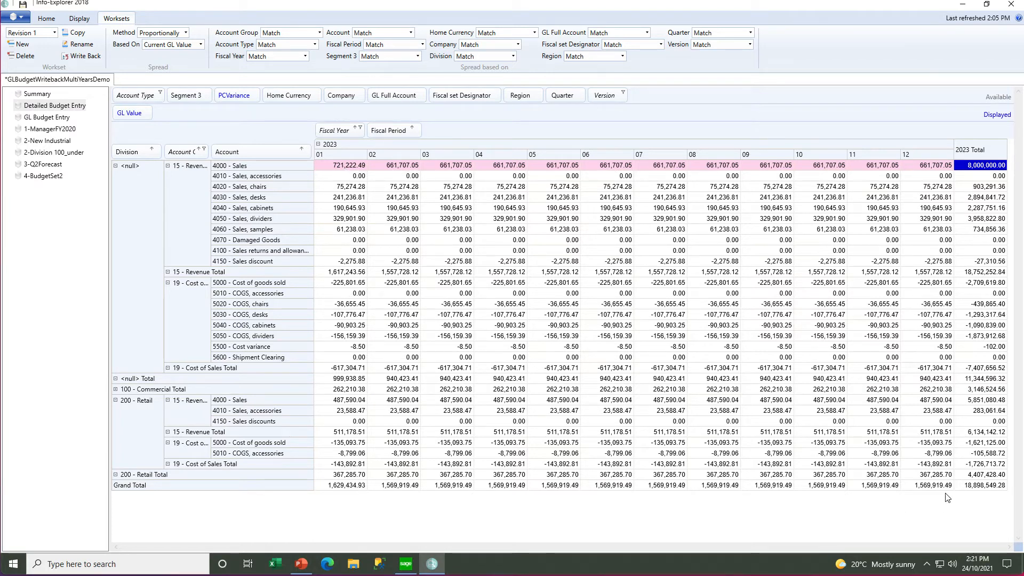
Step: Set the Grand Total for 2023 to 19000000, spread proportionally across all divisions and accounts
left_click(968, 487)
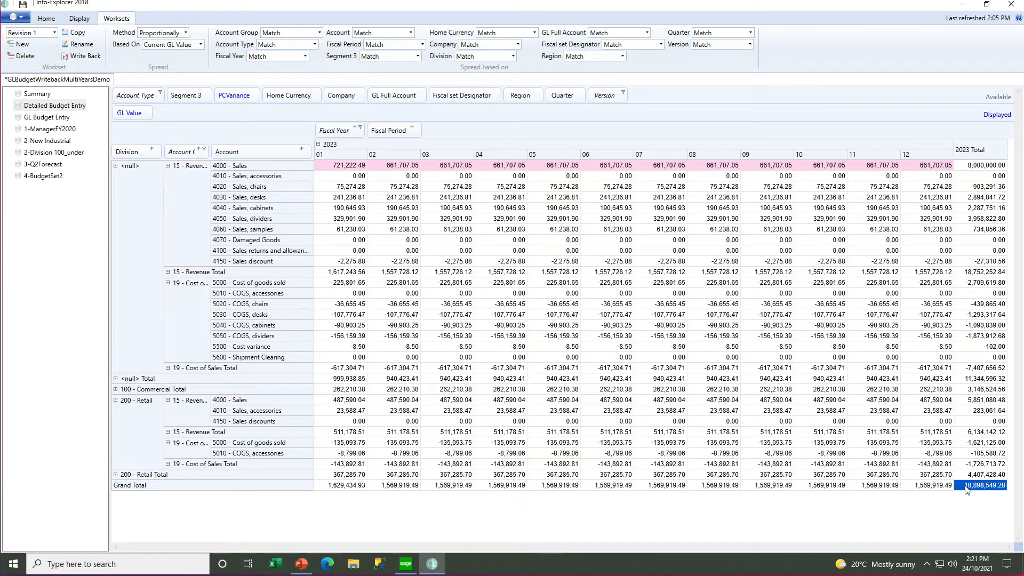
type("19000000")
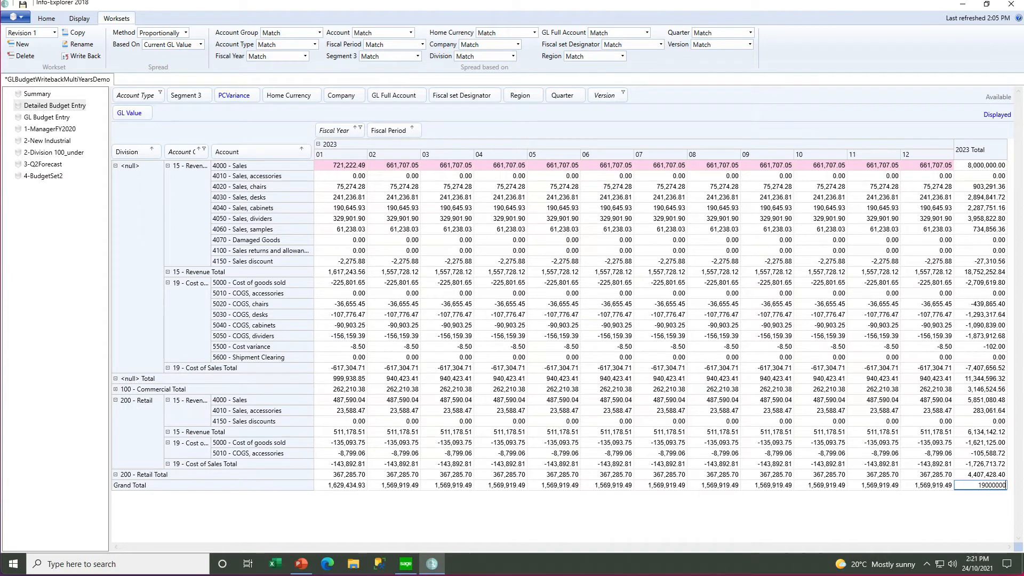
key("Return")
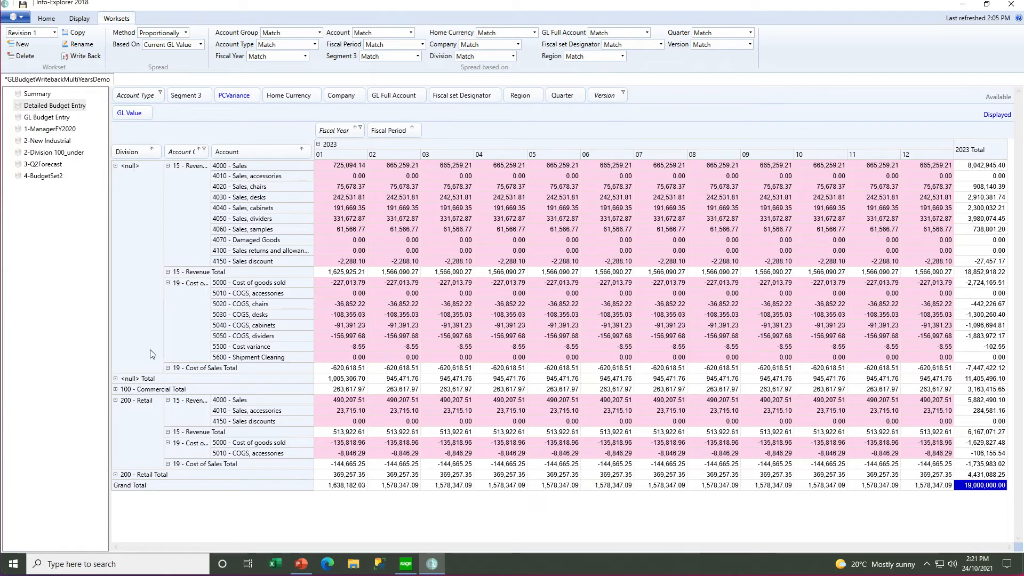
Step: Expand the 100 - Commercial division and review its account budgets against the division totals and the grand total
left_click(981, 393)
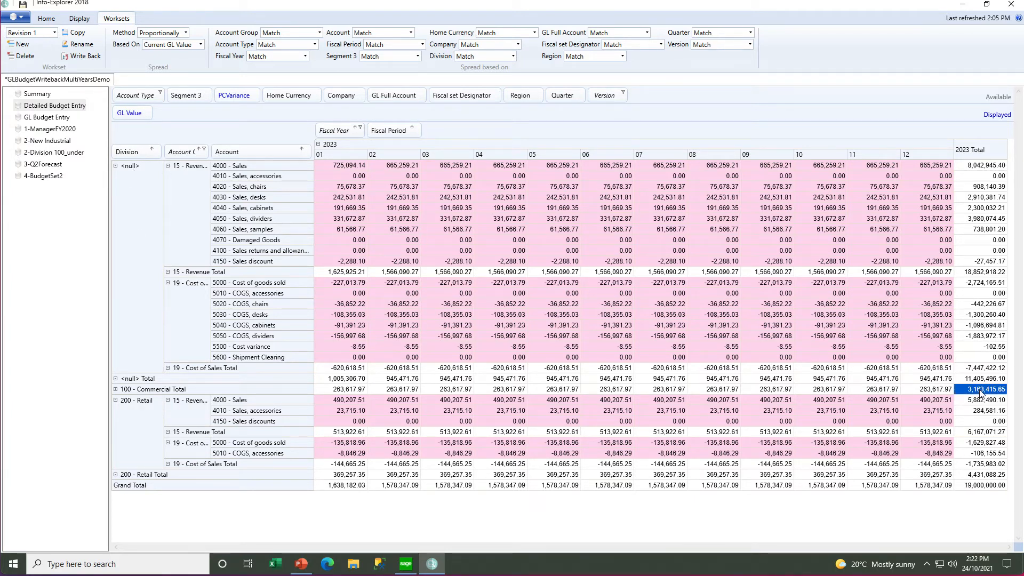
left_click(971, 486)
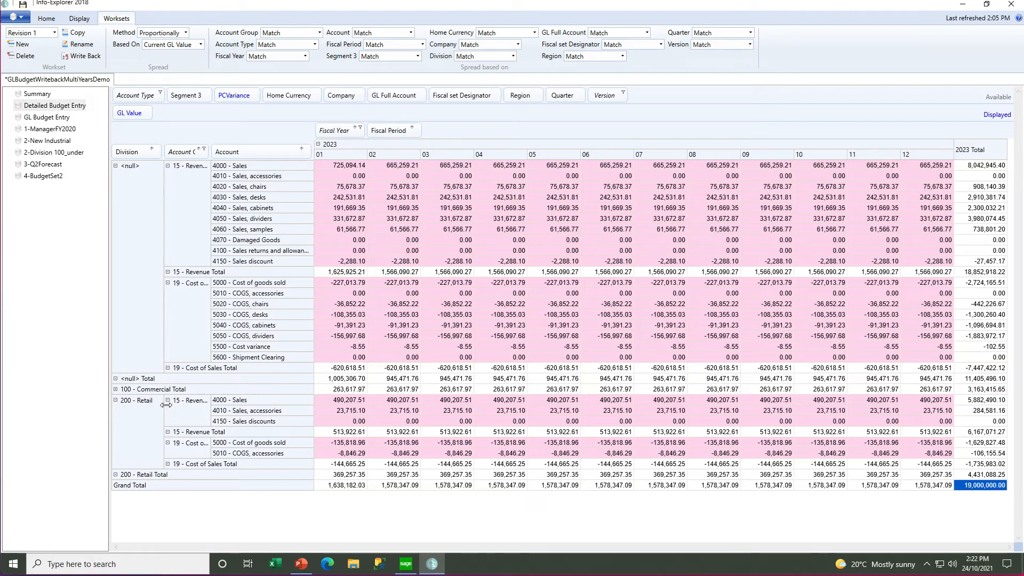
left_click(116, 390)
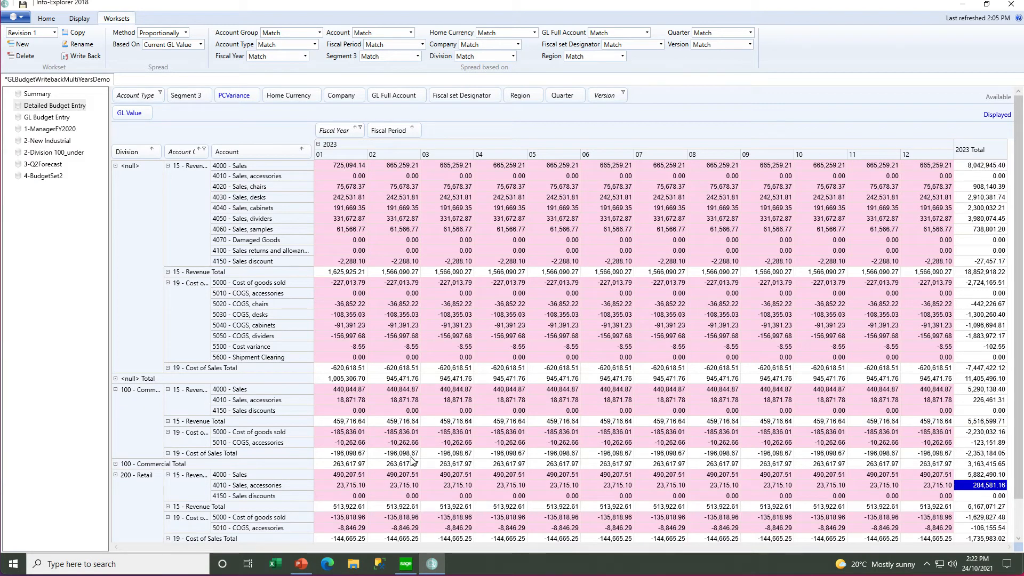
scroll(411, 461, "down", 1)
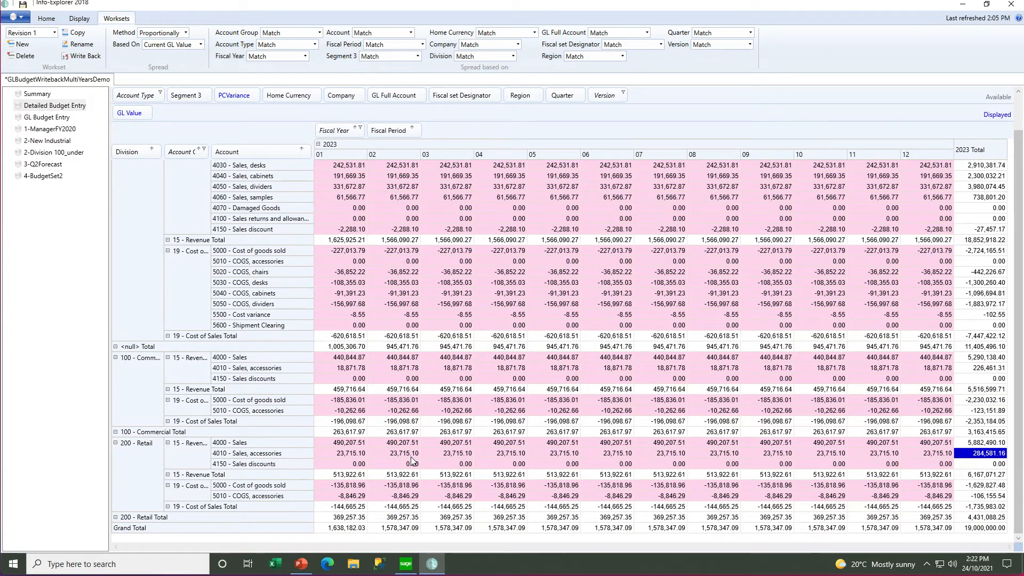
Step: Save the workset and write it back to the GL budget for fiscal year 2023, budget set 1, with Switch Credit to Positive at Y
left_click(22, 6)
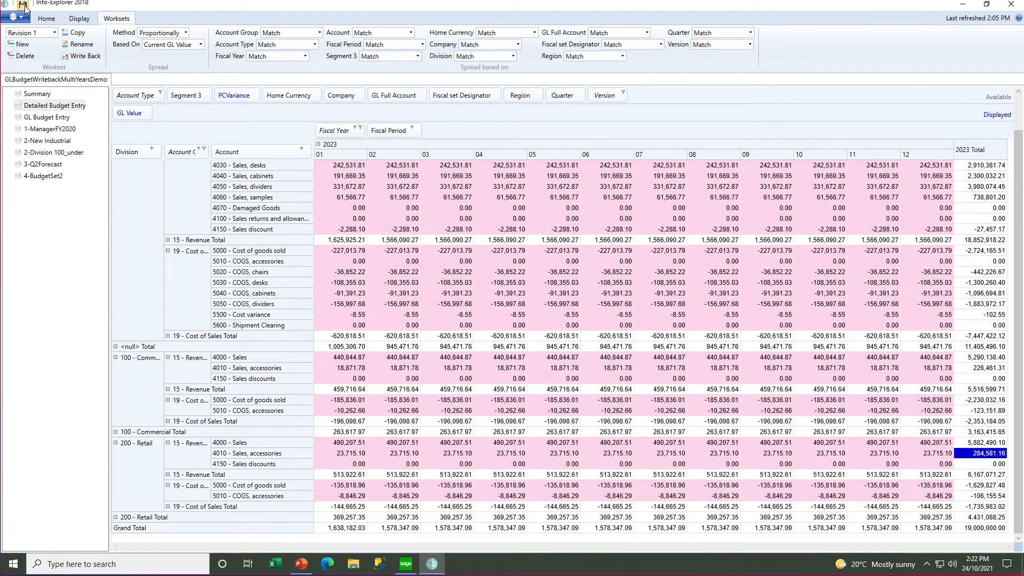
left_click(79, 60)
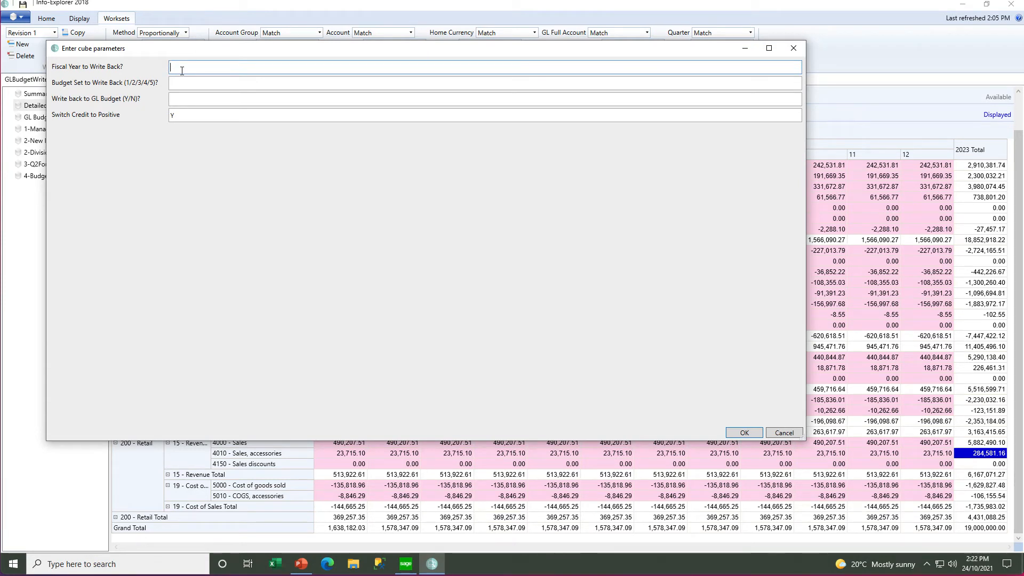
type("2023")
key("Tab")
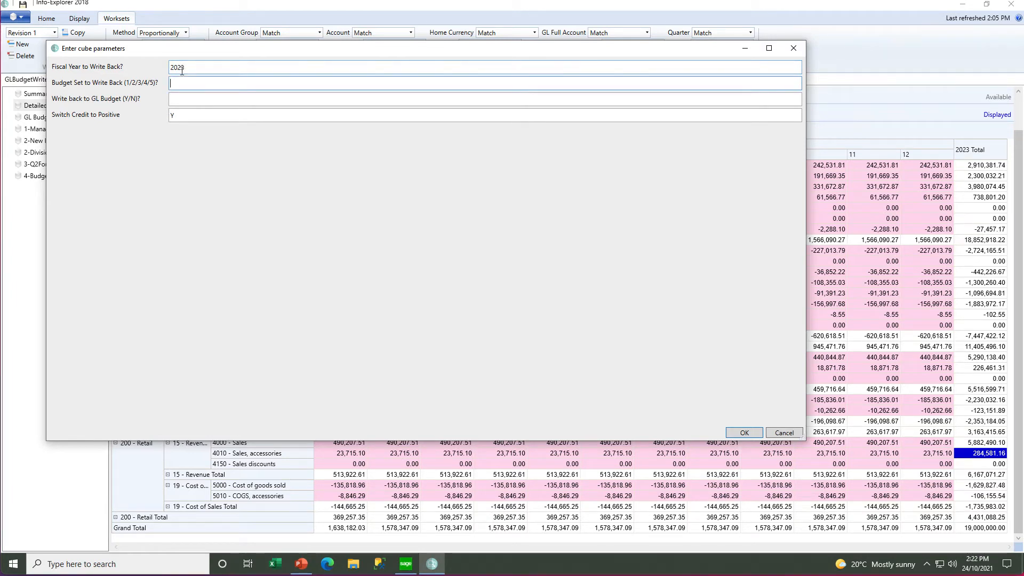
type("1")
key("Tab")
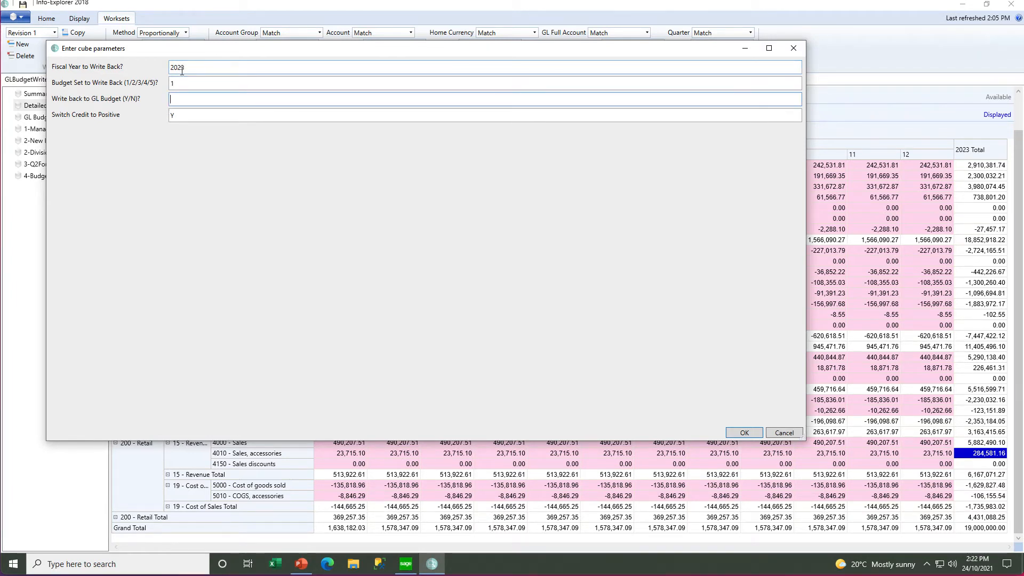
key("Tab")
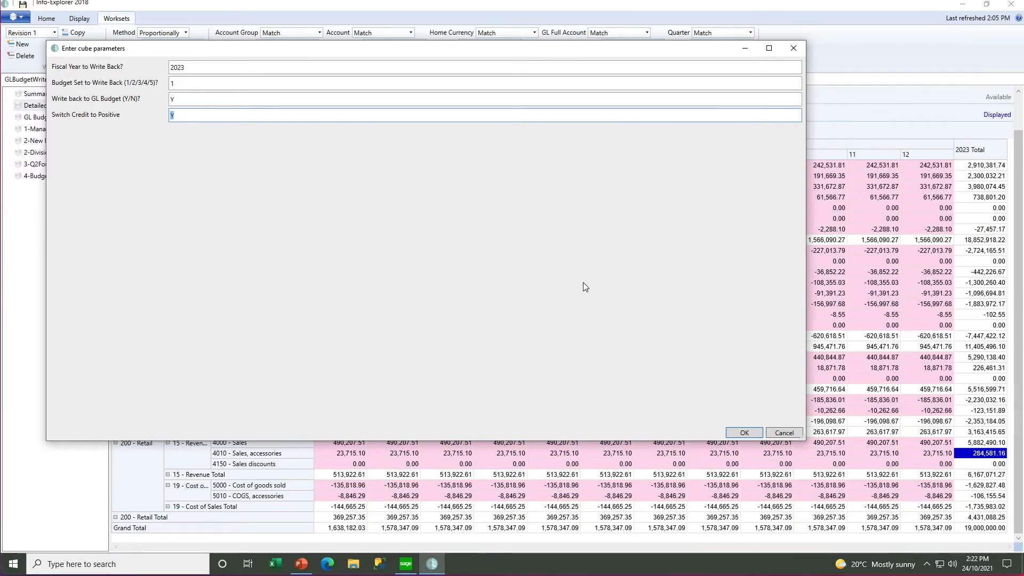
left_click(733, 434)
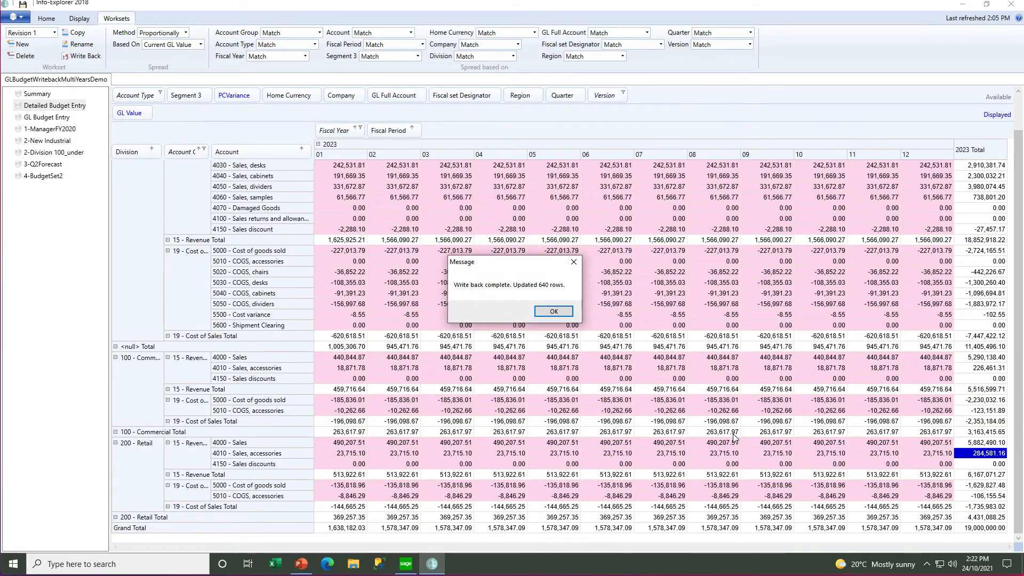
left_click(553, 314)
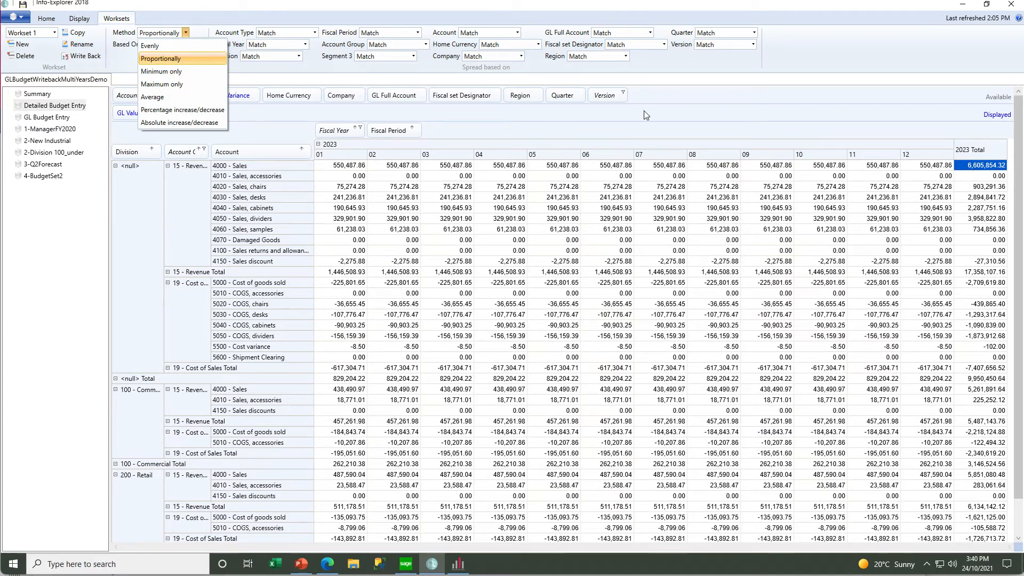
Step: Raise the 2023 Total for 4000 - Sales in the <null> division by 10 percent using the Percentage increase/decrease method
left_click(176, 110)
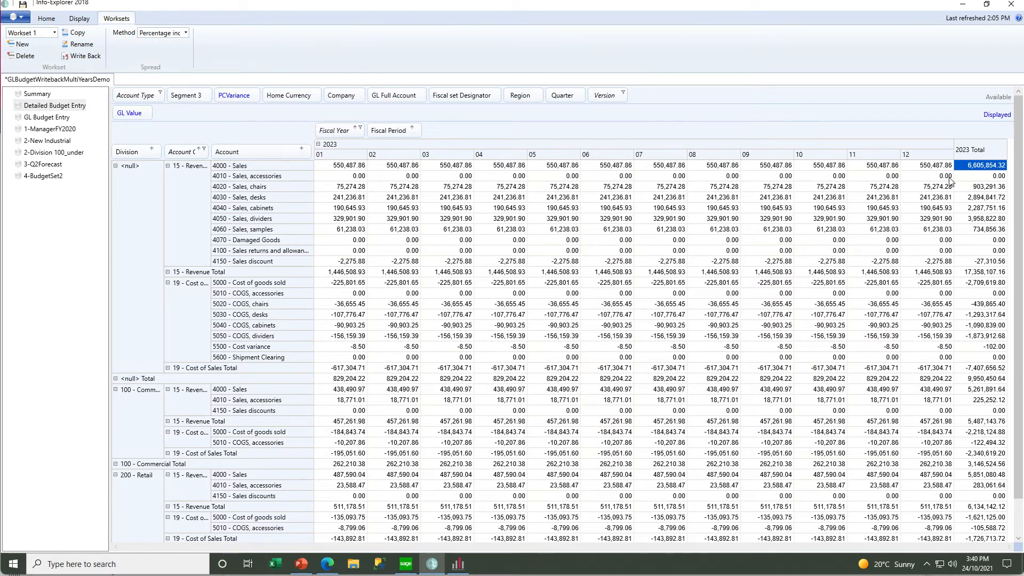
double_click(964, 169)
type("10")
key("Return")
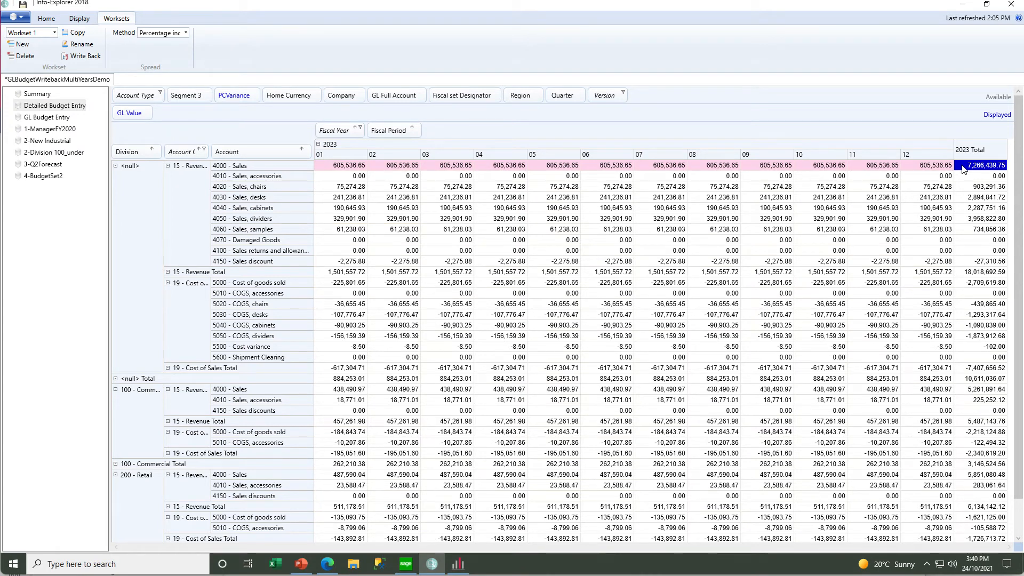
Step: Raise each 2023 period of 4000 - Sales in the <null> division by 500 using the Absolute increase/decrease method on the 2023 Total
left_click(186, 33)
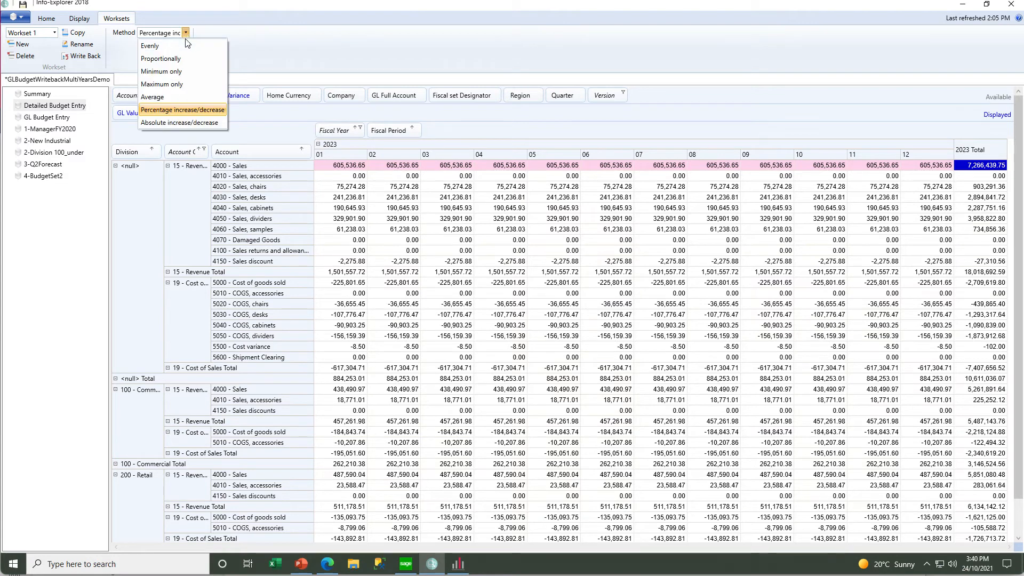
left_click(161, 123)
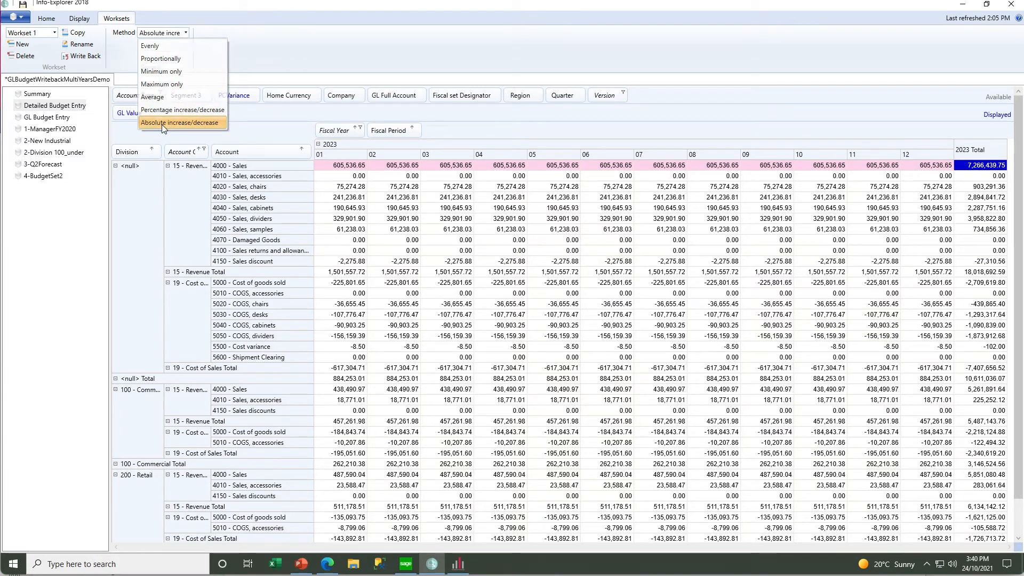
double_click(969, 166)
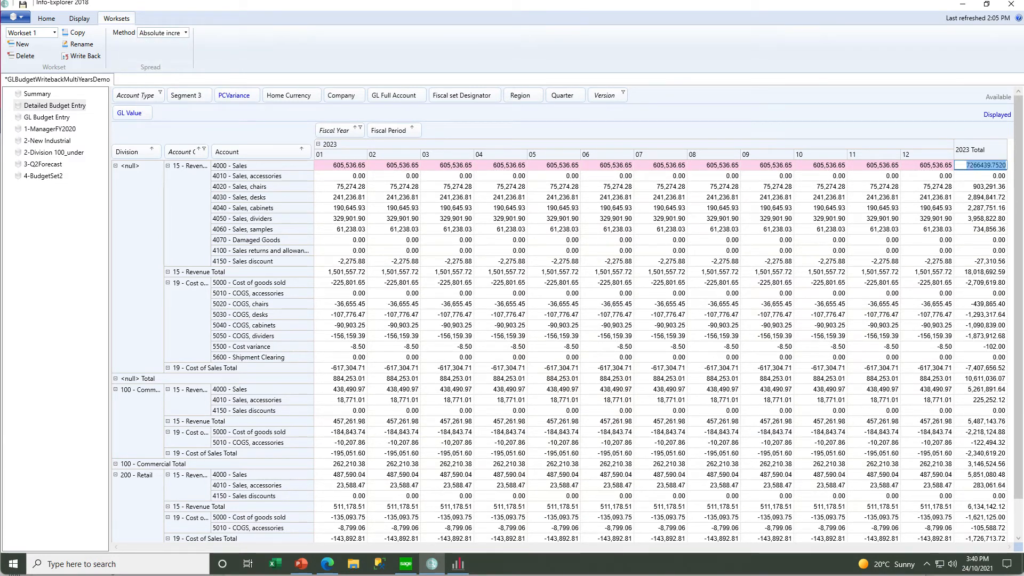
type("100")
key("Return")
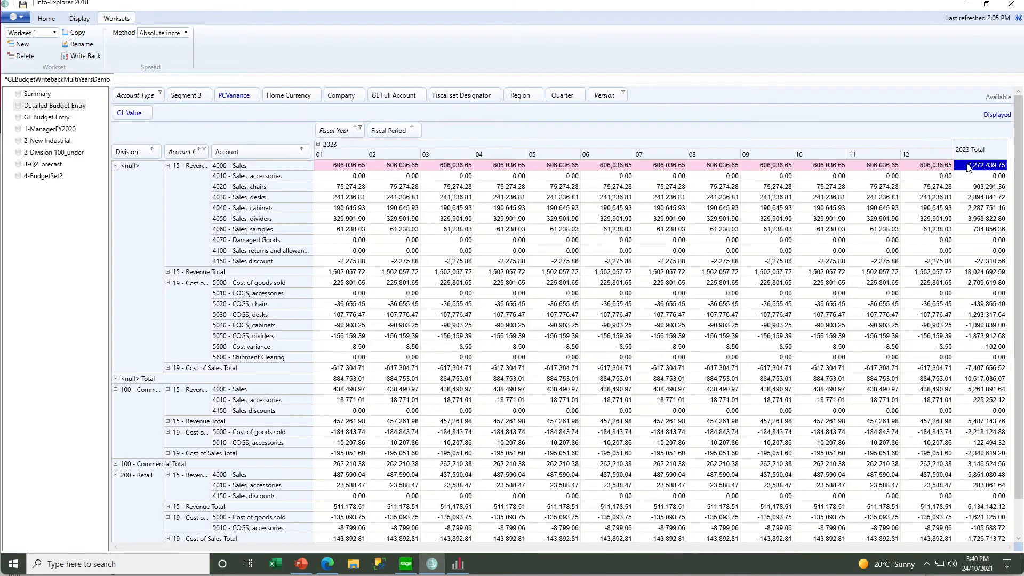
left_click(185, 33)
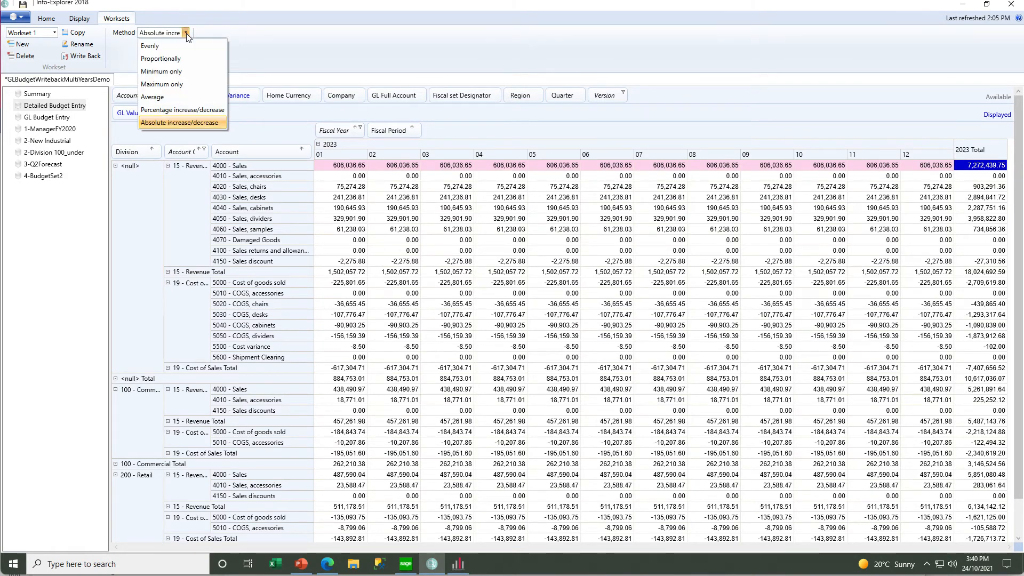
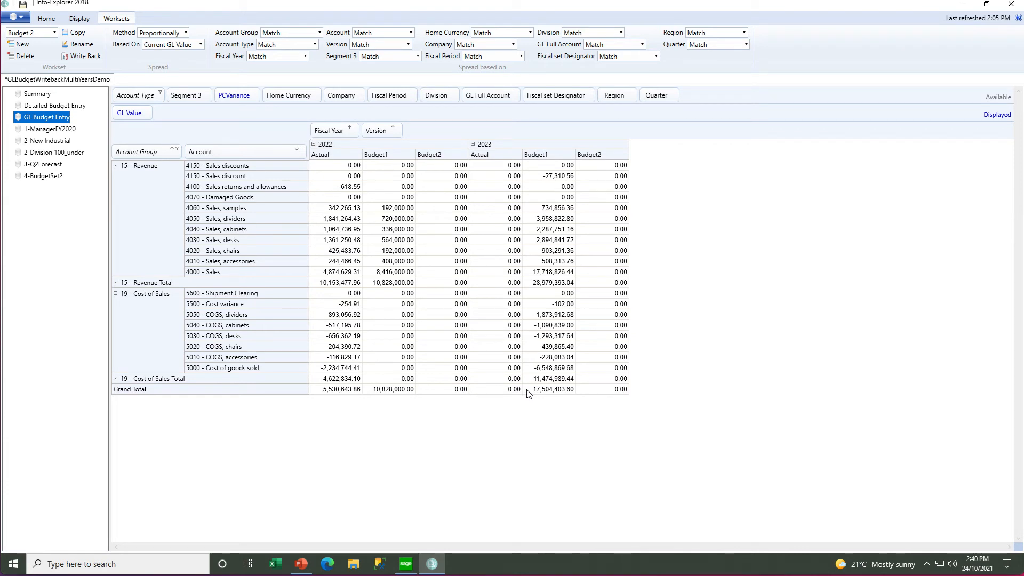
Step: Filter the GL Budget Entry view to fiscal periods 01, 02 and 03 only
left_click(413, 94)
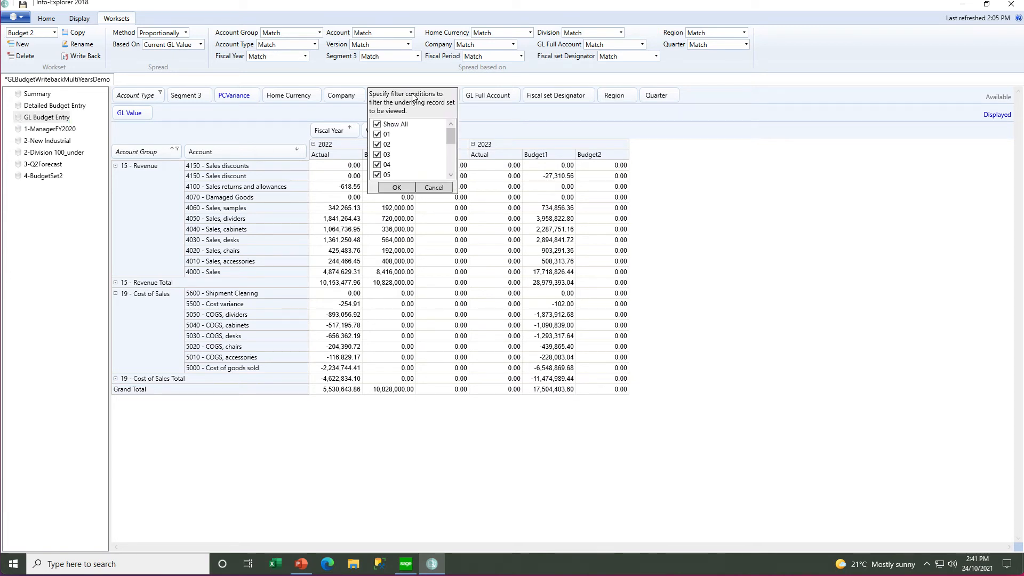
left_click(378, 124)
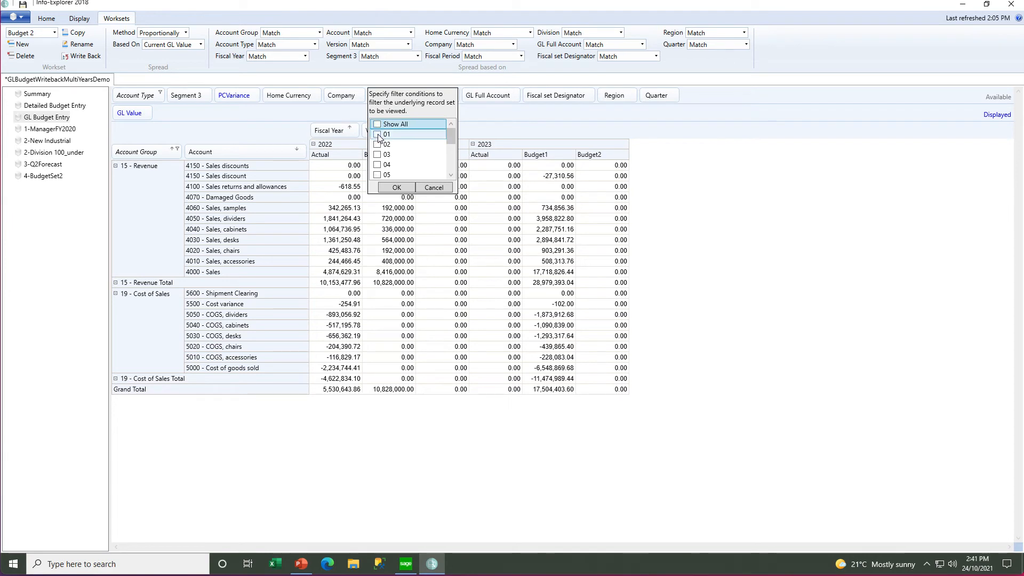
left_click(378, 135)
left_click(378, 144)
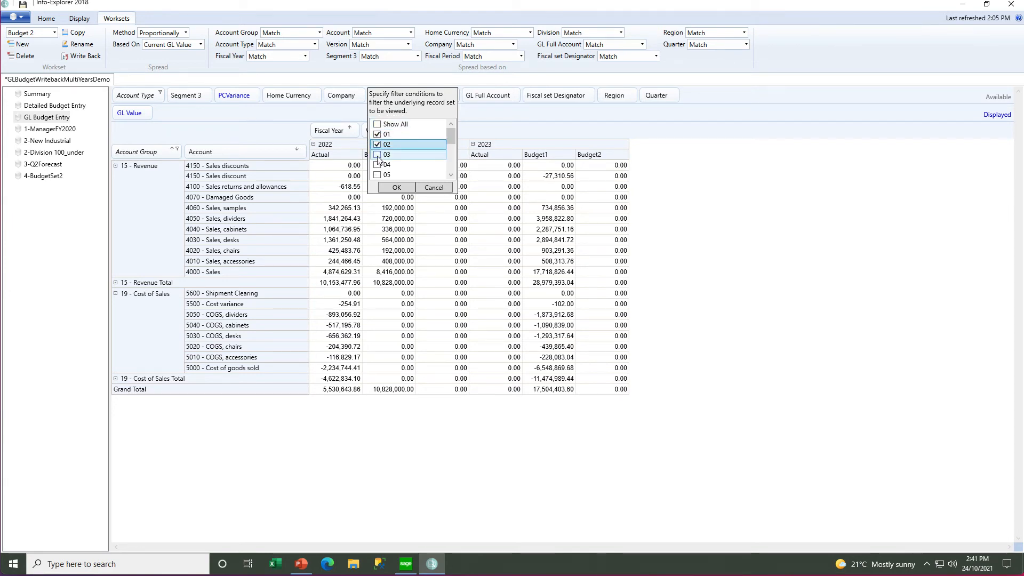
left_click(396, 189)
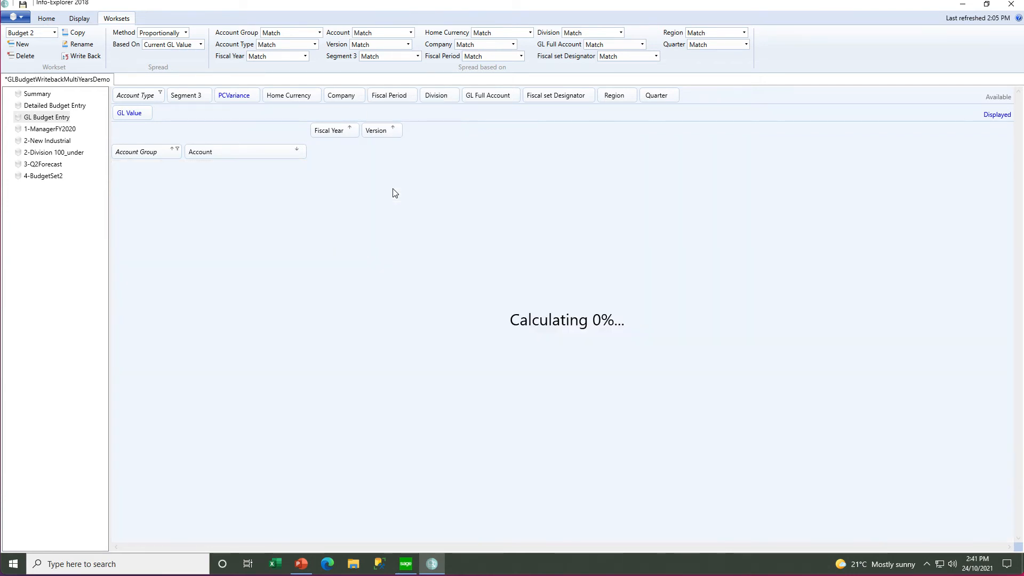
Step: Base the proportional spread for the 2023 Budget2 Grand Total on fiscal year 2022, fiscal set designator A and version Actual
left_click(333, 393)
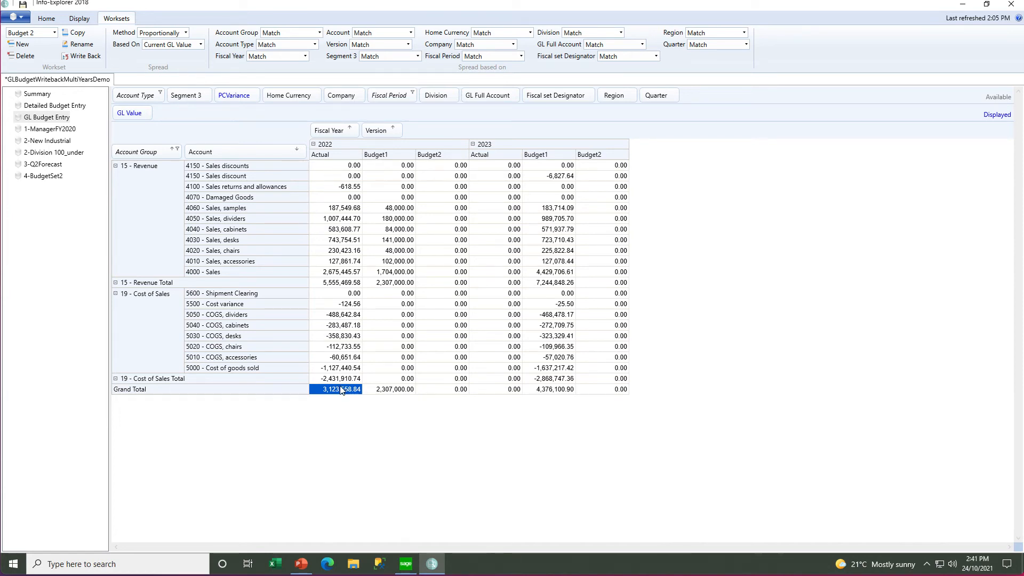
left_click(605, 389)
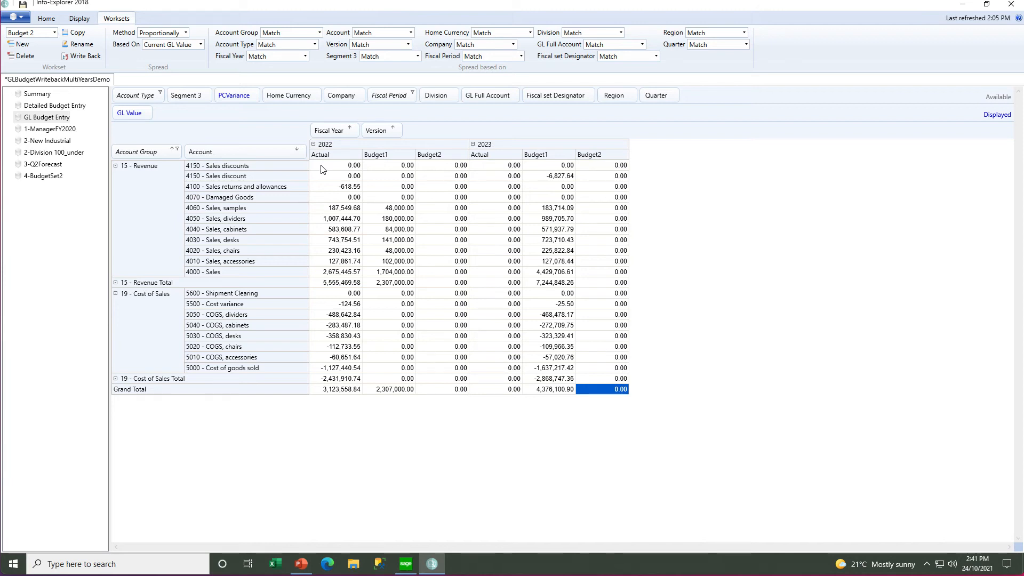
left_click(305, 57)
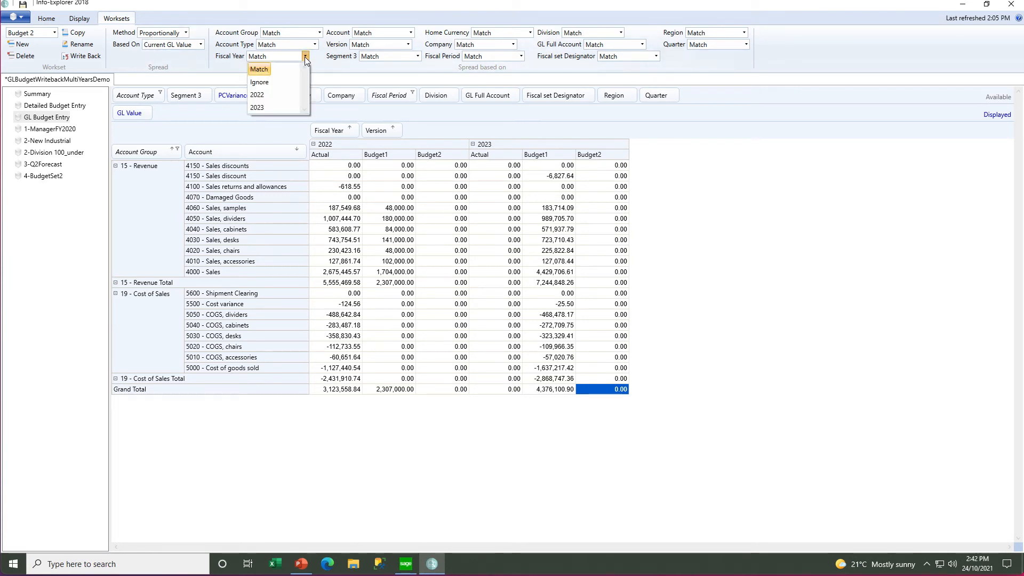
left_click(270, 96)
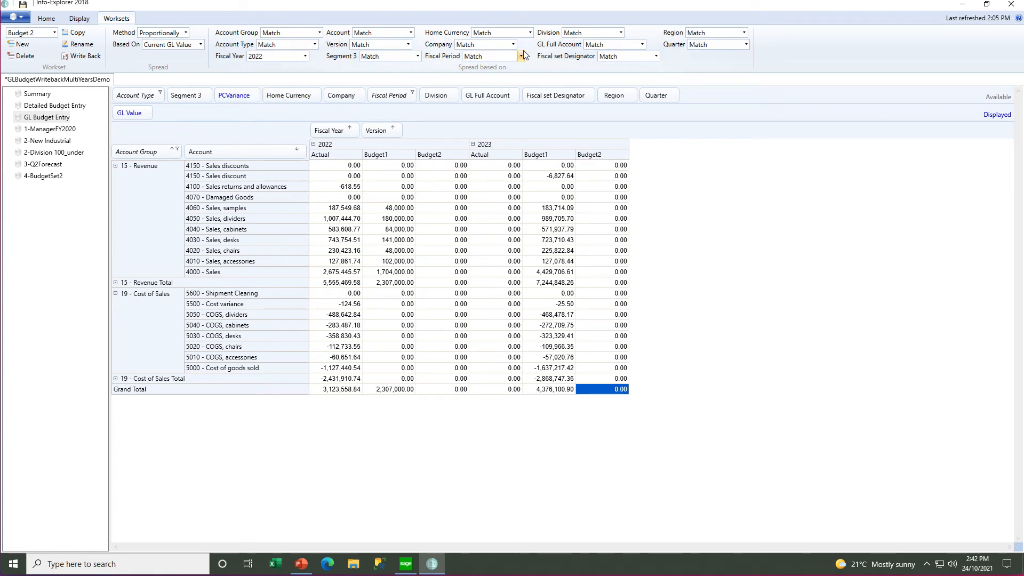
left_click(656, 56)
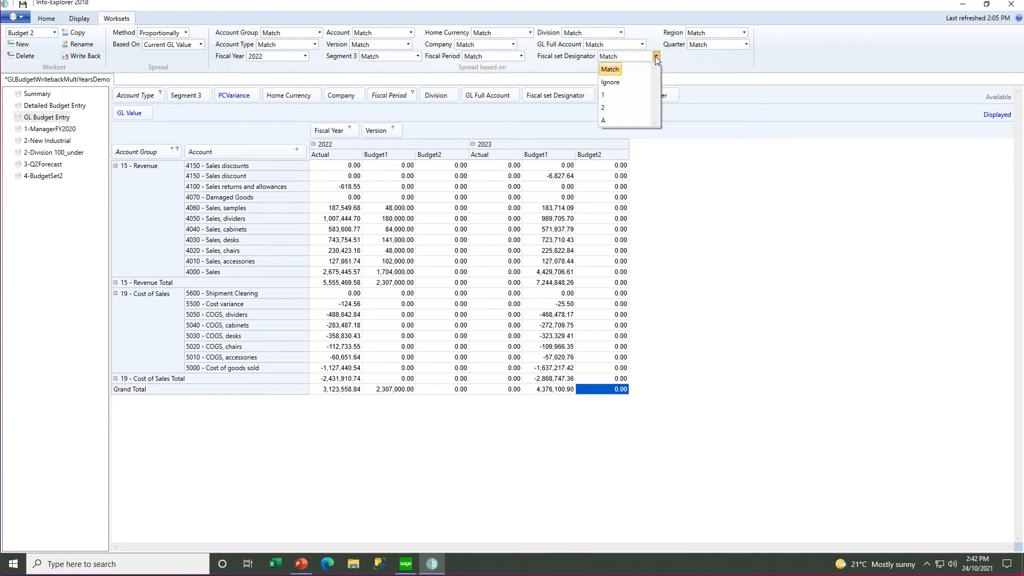
left_click(609, 120)
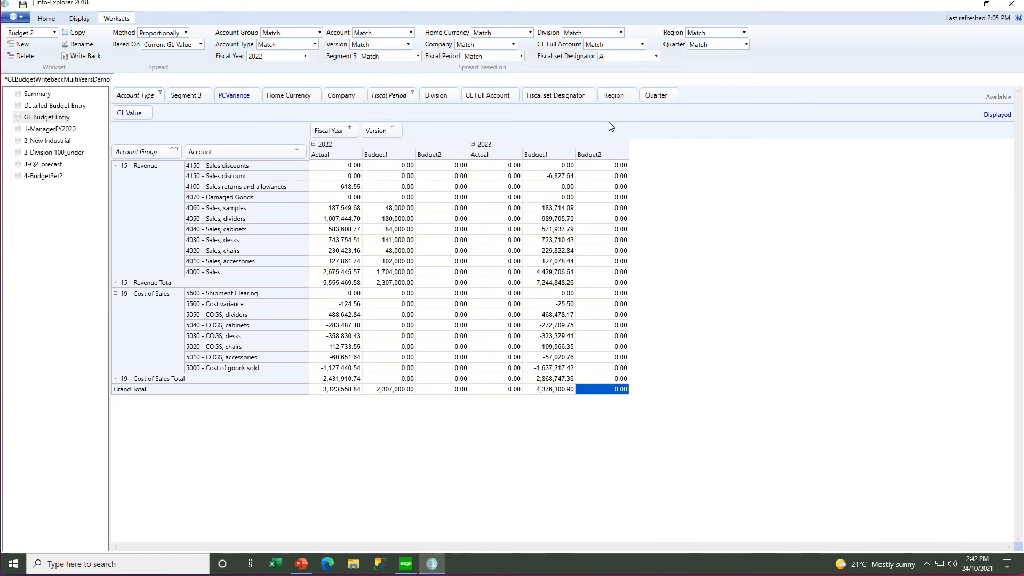
left_click(408, 45)
left_click(372, 84)
Step: Set the 2023 Budget2 Grand Total to 3,123,558.84, spread proportionally across the accounts
double_click(594, 393)
type("3")
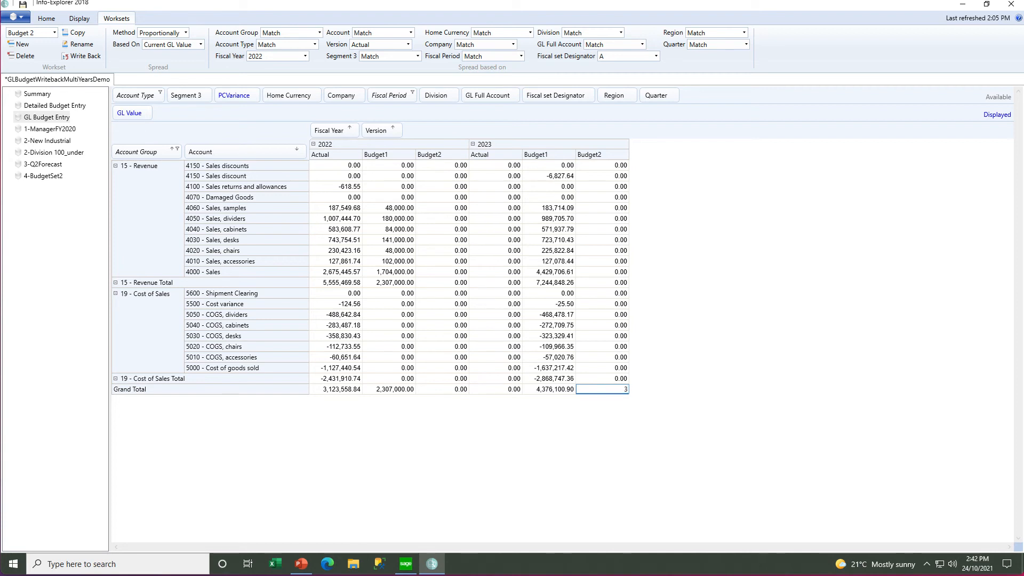
type(",123,")
type("558")
type(".8")
type("4")
key("Return")
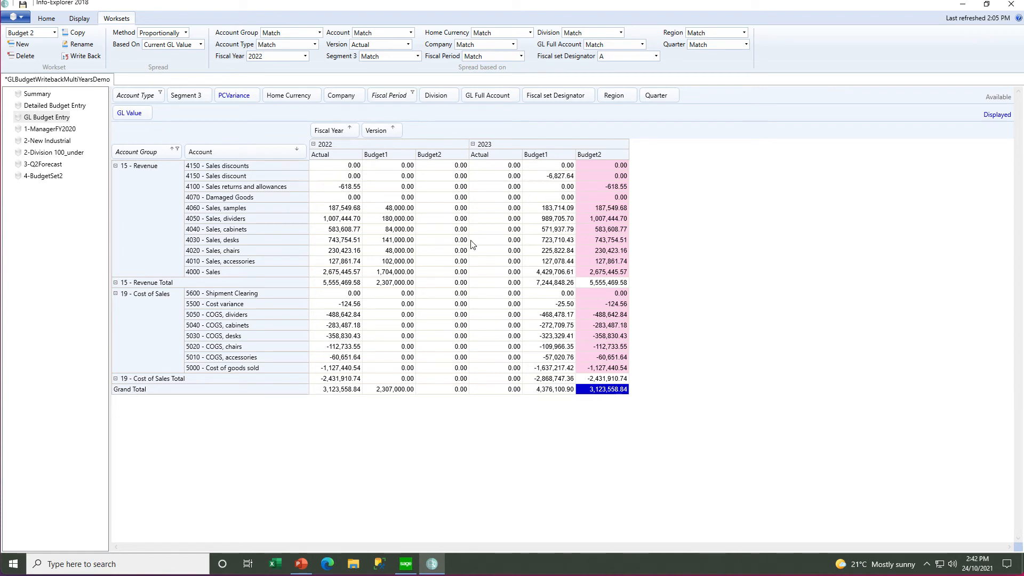
Step: Change the fiscal period filter to show all periods except 01, 02 and 03
left_click(412, 95)
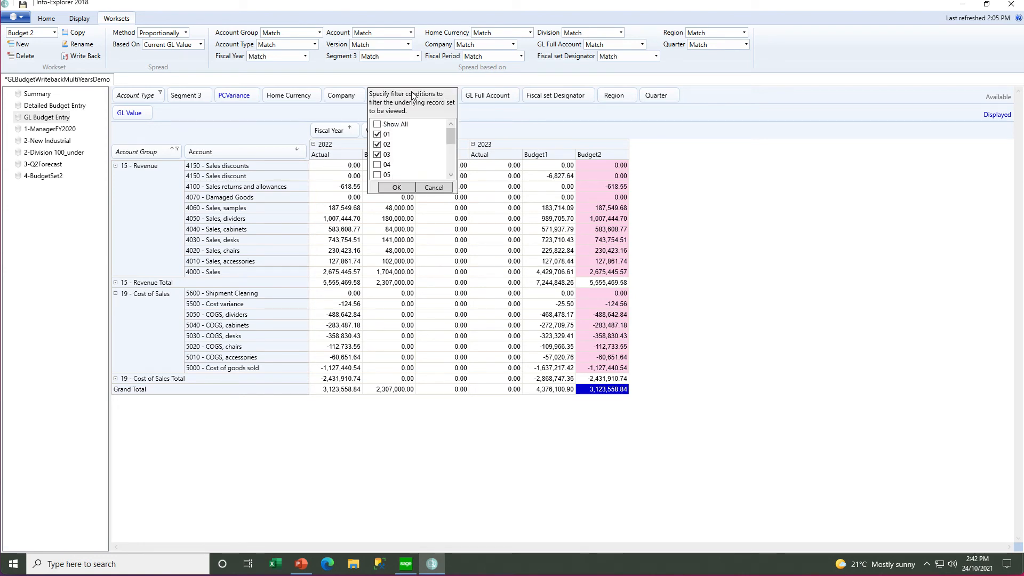
left_click(377, 124)
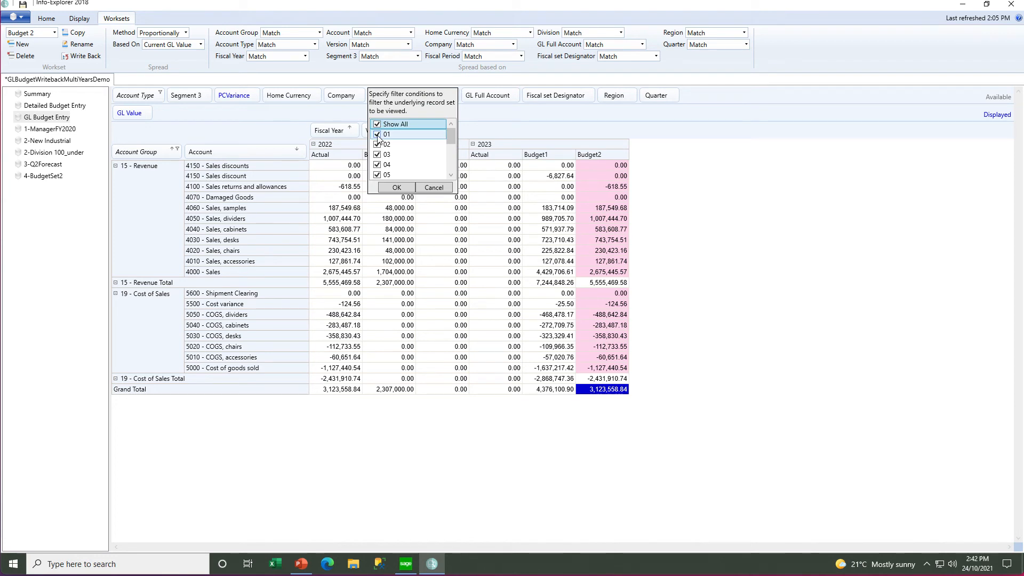
left_click(378, 134)
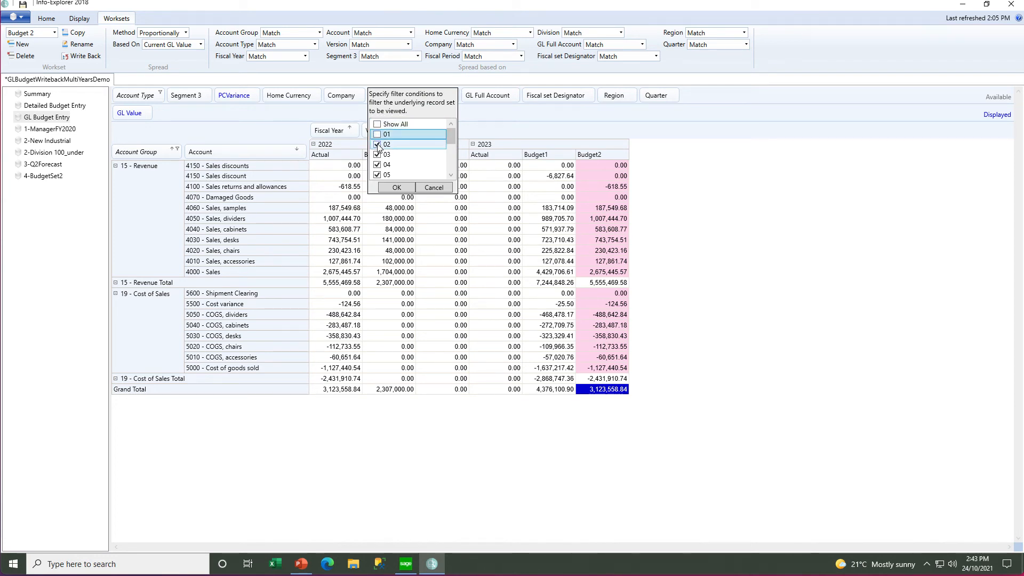
left_click(378, 144)
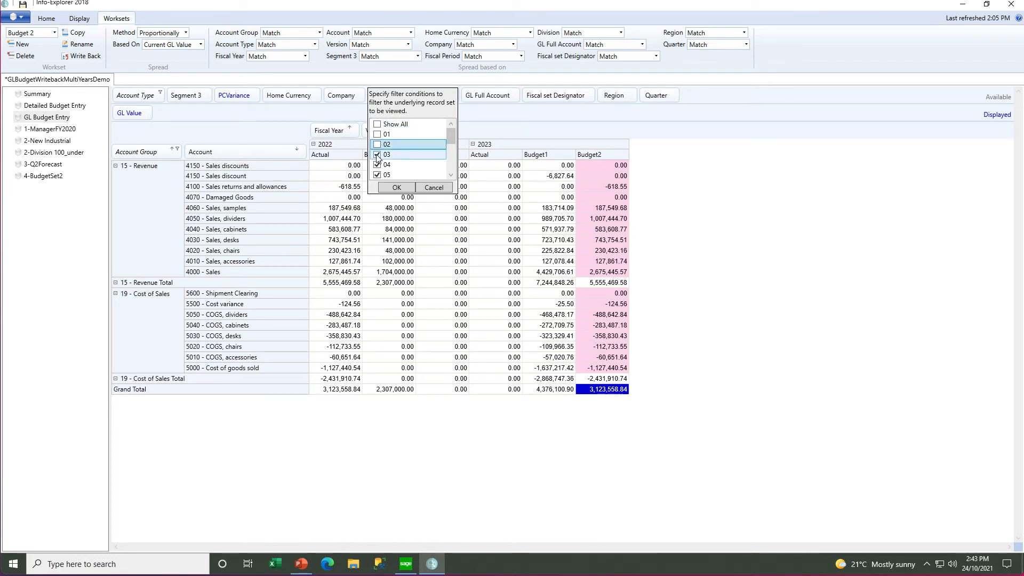
left_click(378, 155)
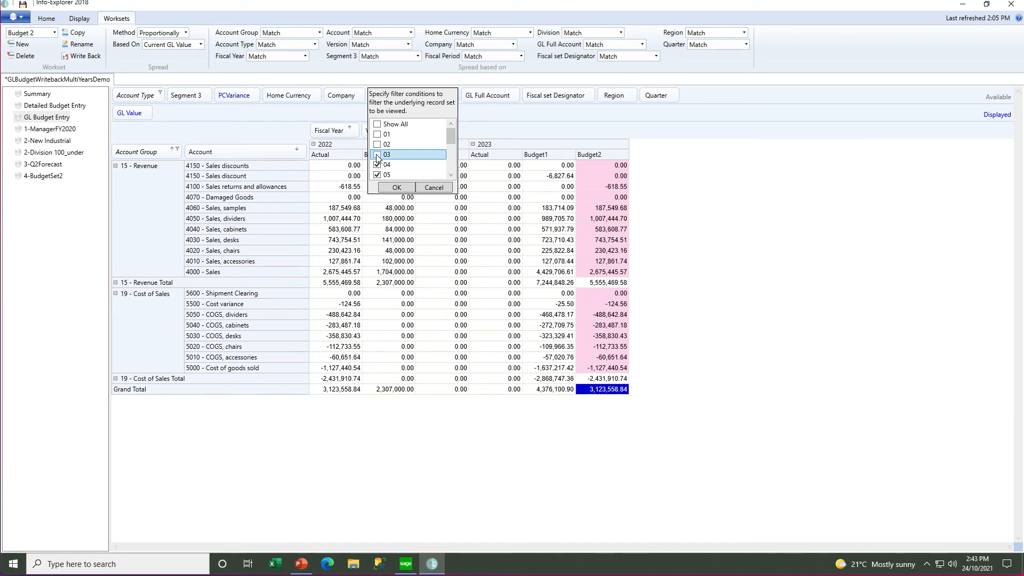
left_click(396, 187)
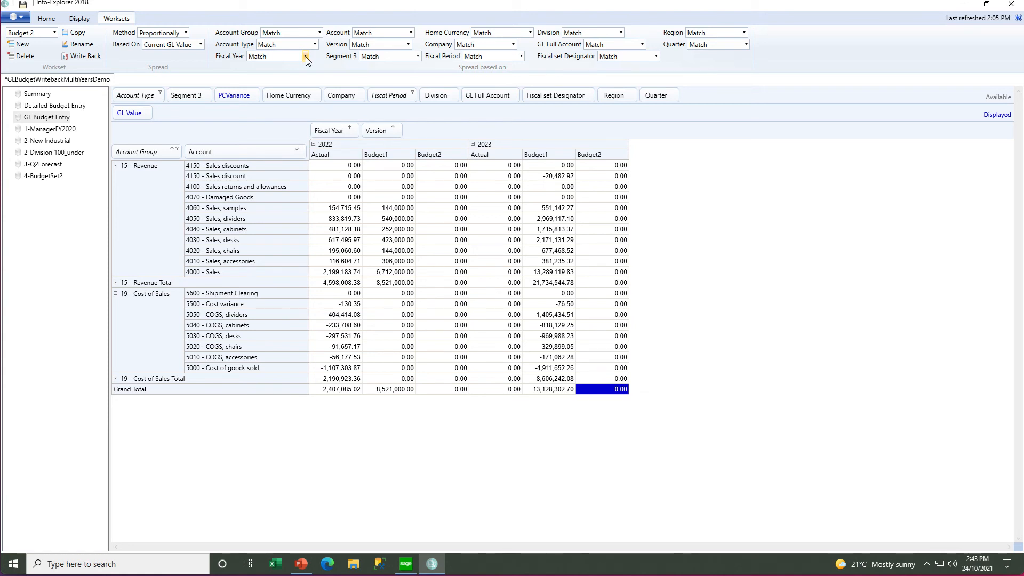
Step: Base the proportional spread for the 2023 Budget2 Grand Total on version Budget1 and fiscal set designator 1
left_click(408, 45)
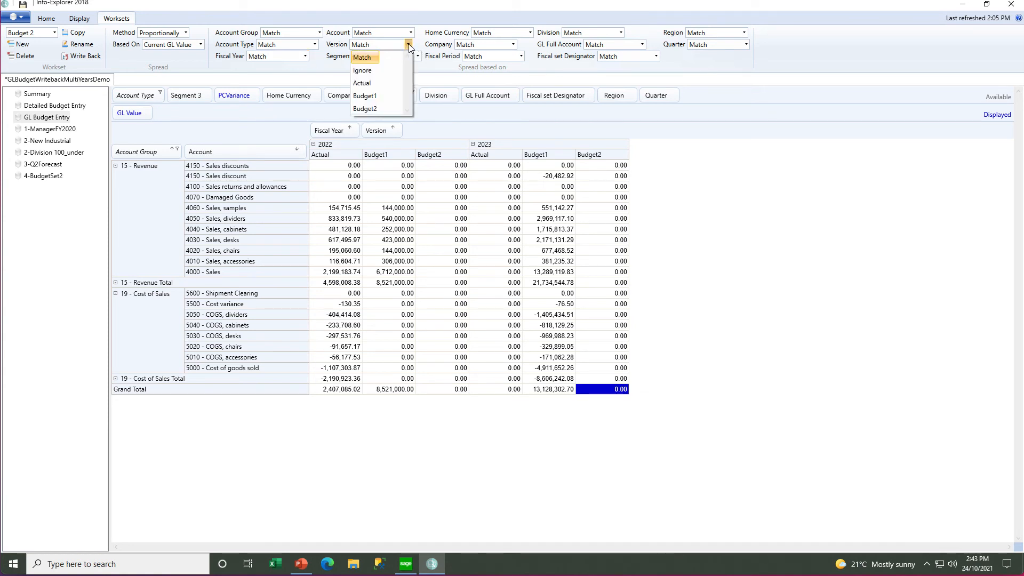
left_click(377, 96)
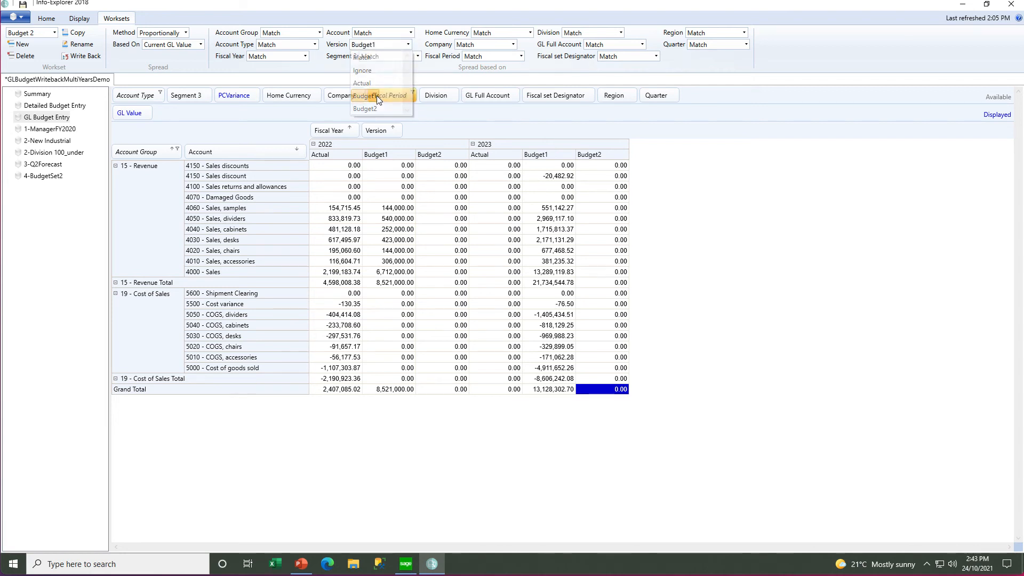
left_click(656, 57)
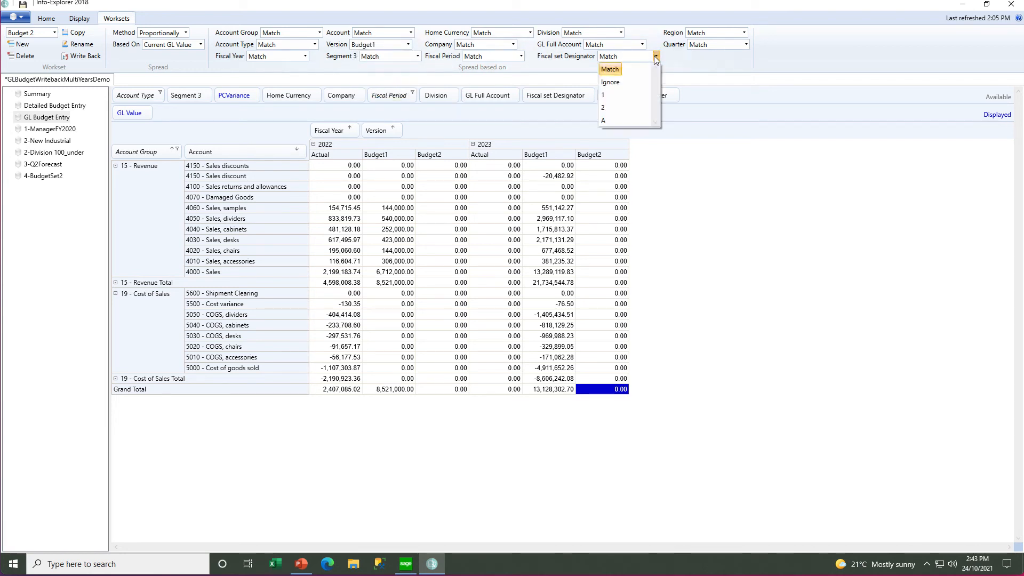
left_click(602, 94)
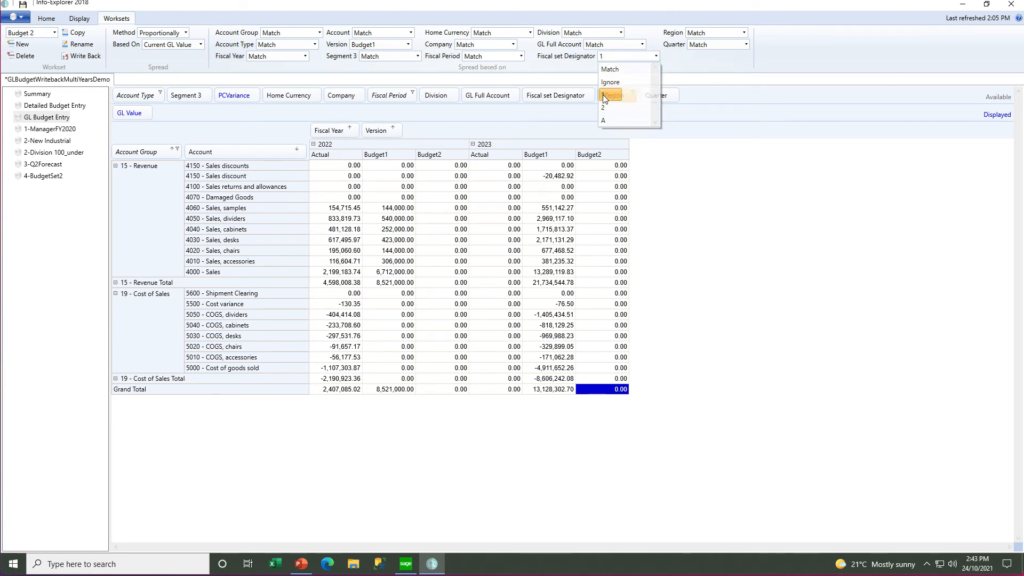
Step: Set the 2023 Budget2 Grand Total for the filtered periods to 13,128,302.70
left_click(594, 389)
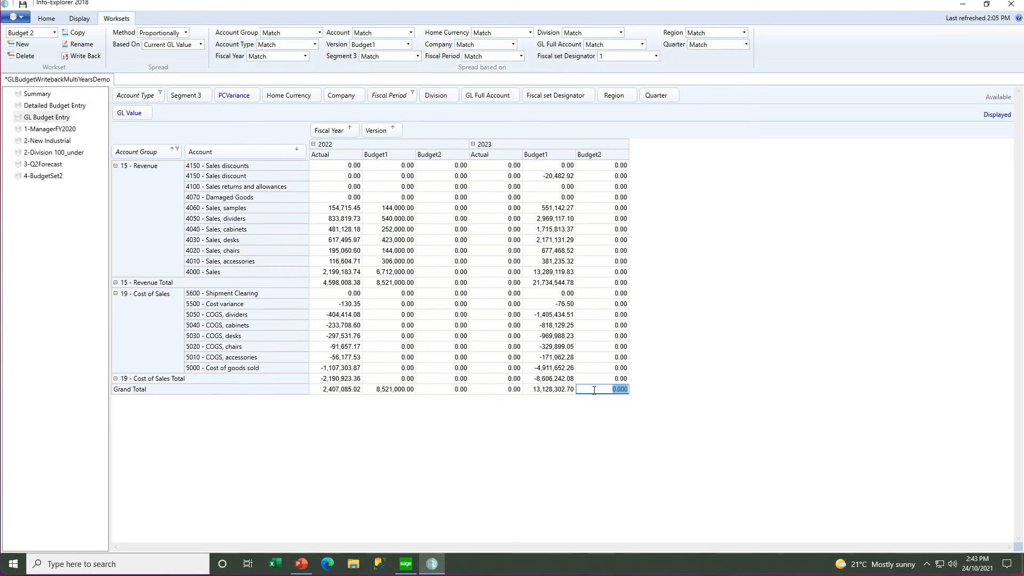
type("132")
key("BackSpace")
type("128302.70")
key("Return")
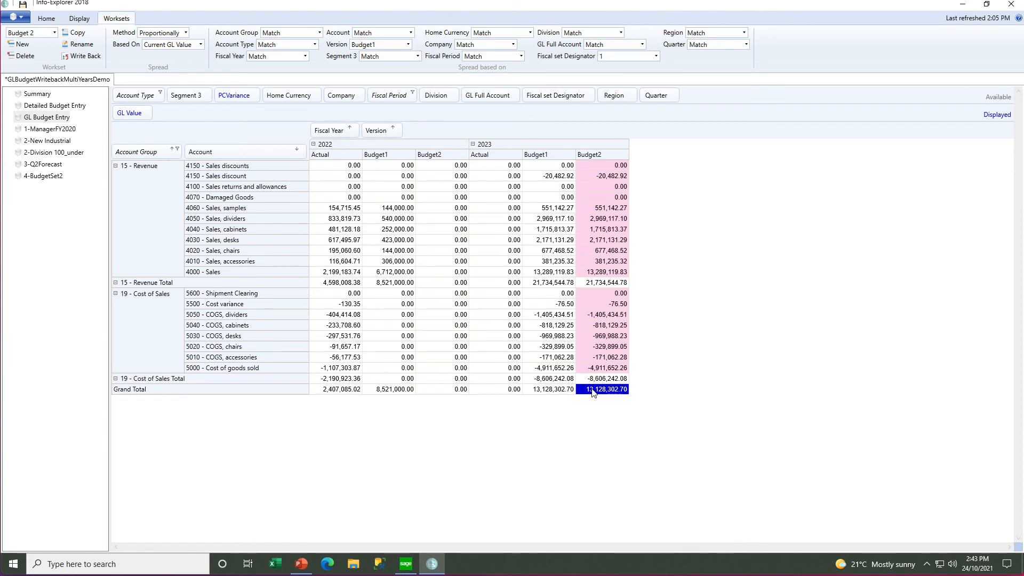
Step: Remove the fiscal period restriction so the GL Budget Entry view shows all periods
left_click(413, 93)
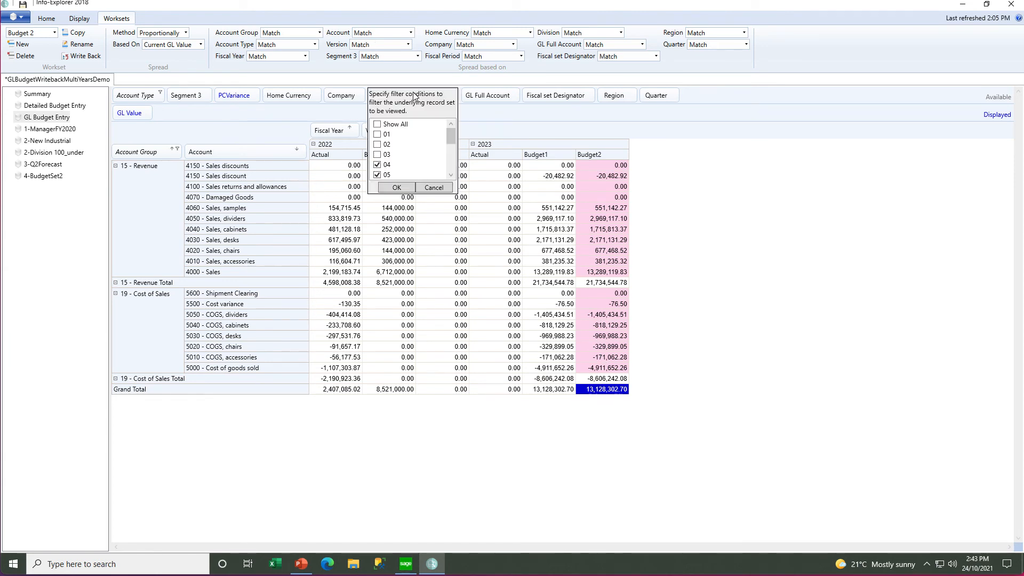
left_click(378, 124)
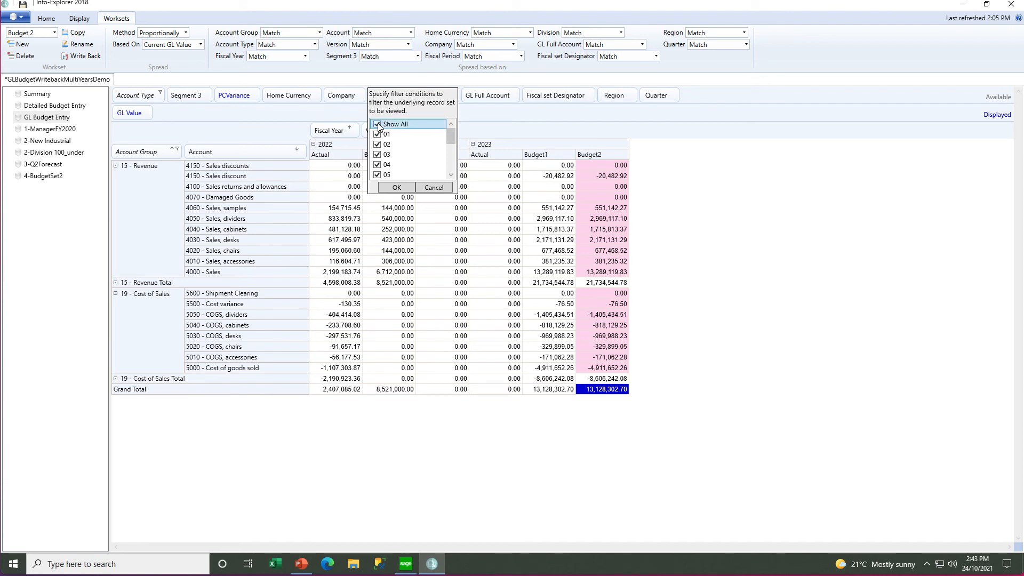
left_click(396, 188)
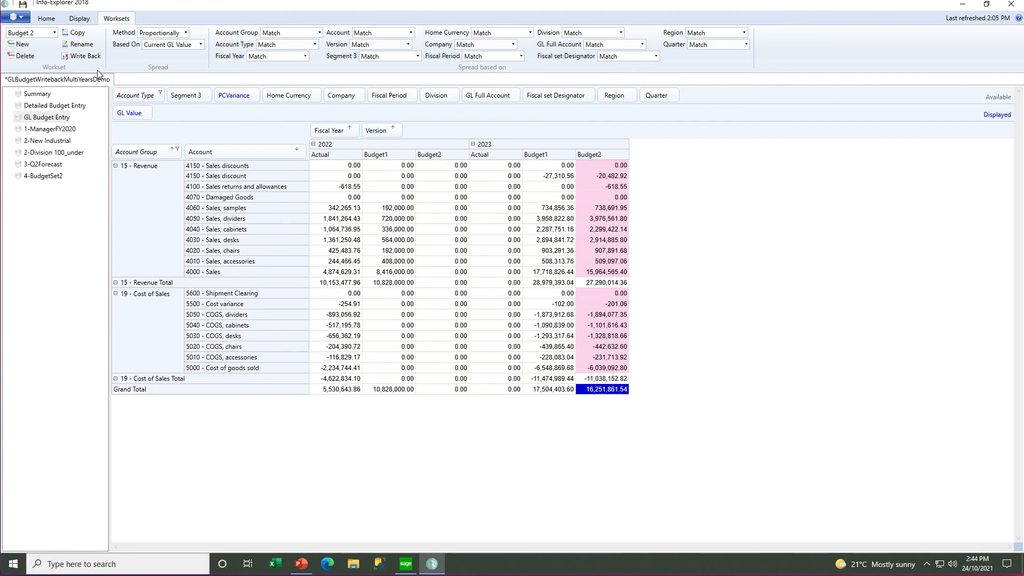
Step: Write the workset back to the GL budget for fiscal year 2023, budget set 2, keeping credits switched to positive
left_click(82, 59)
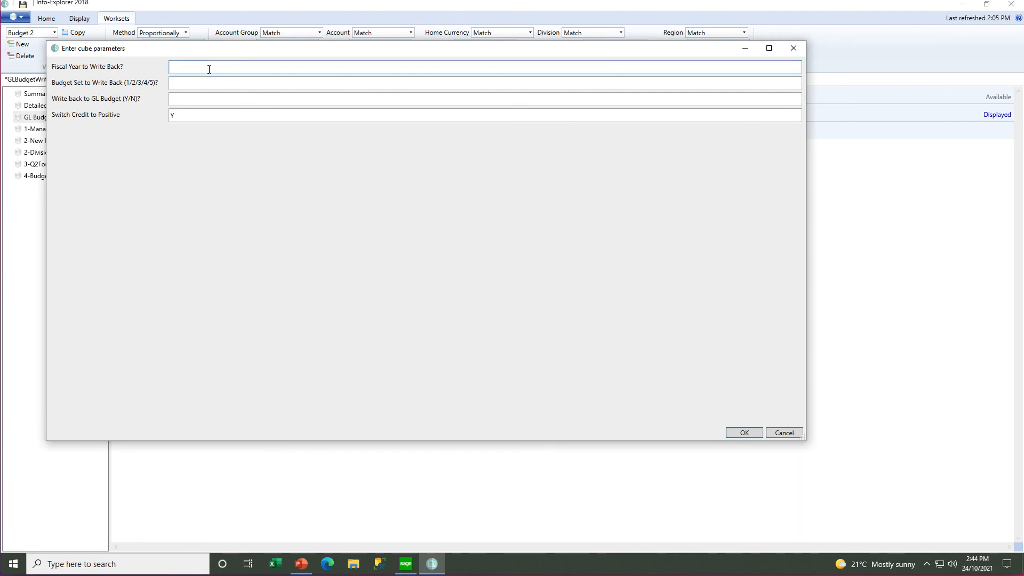
type("2023")
key("Tab")
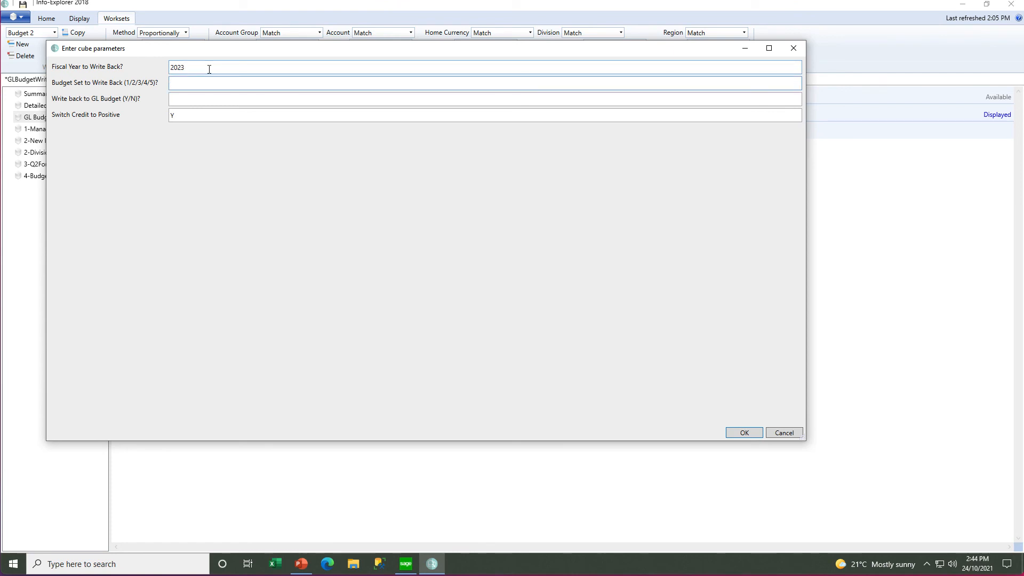
type("2")
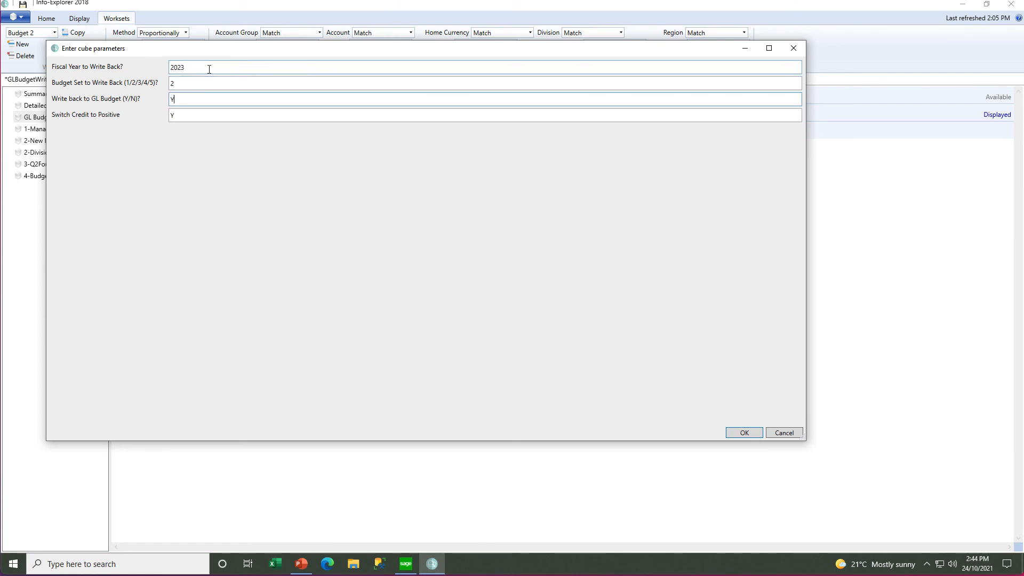
type("Y")
key("Tab")
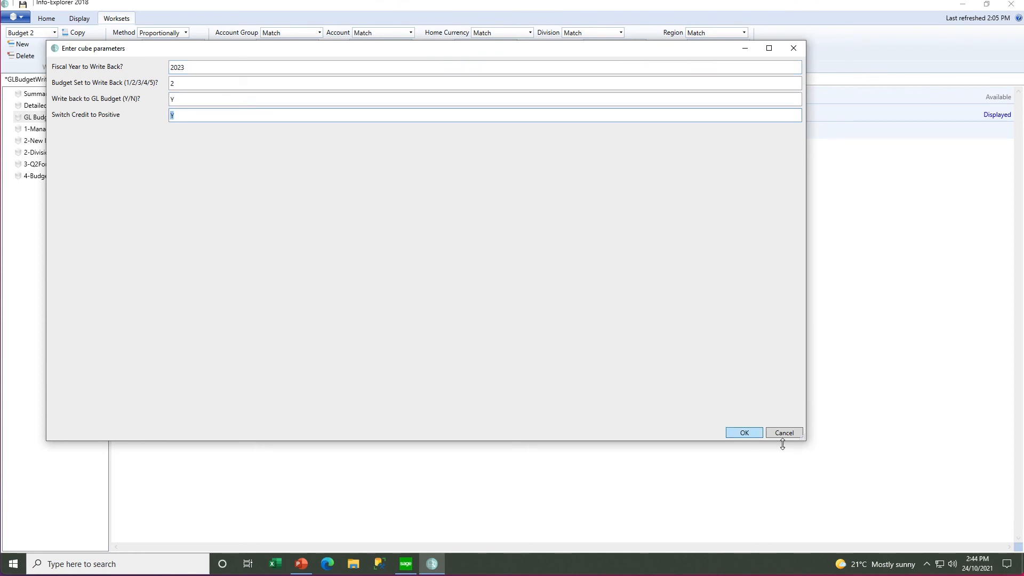
left_click(744, 433)
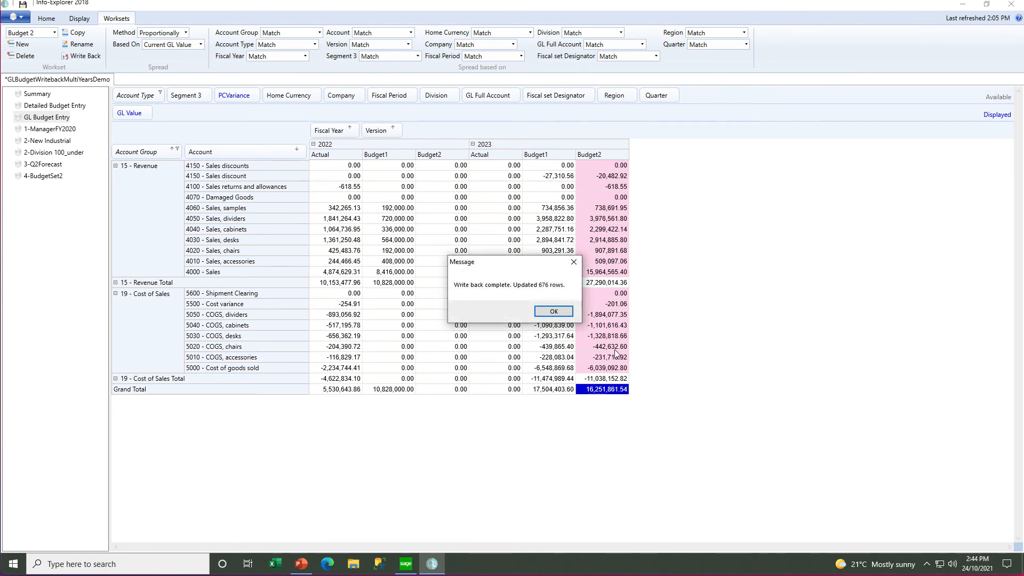
left_click(554, 312)
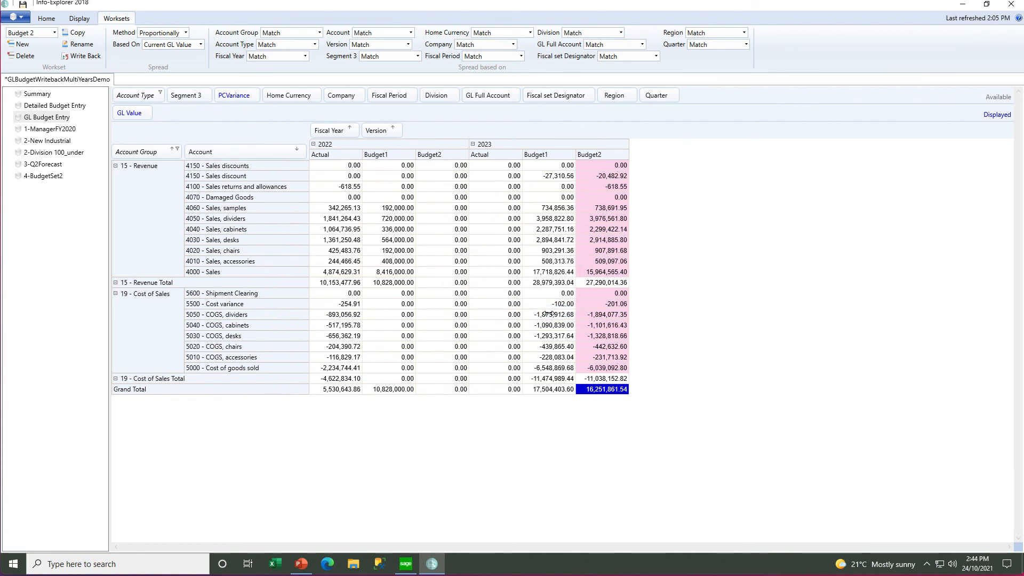
Step: Switch to Sage 300 and open Budget Maintenance from the General Ledger accounts
left_click(405, 564)
left_click(18, 209)
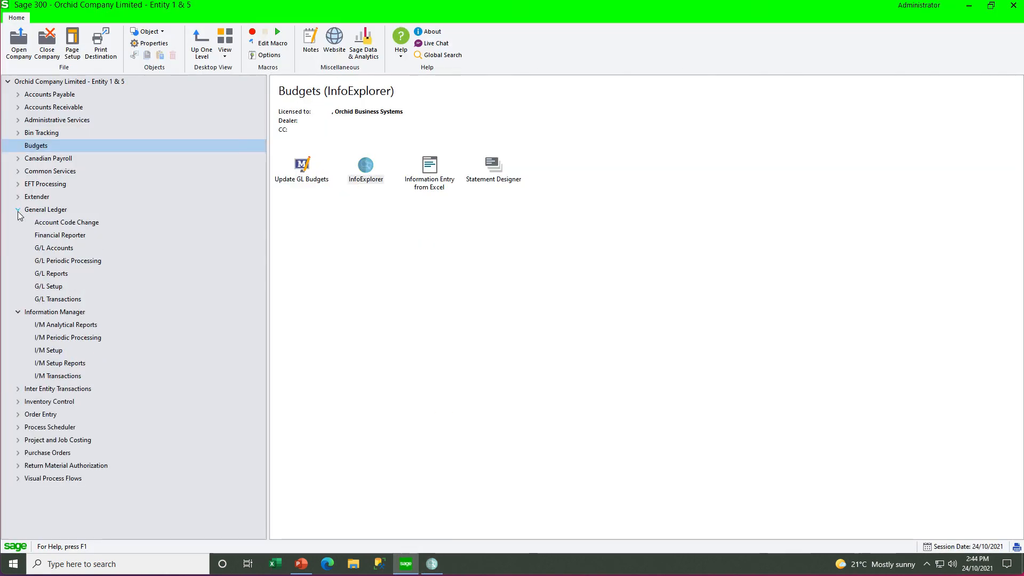
left_click(59, 248)
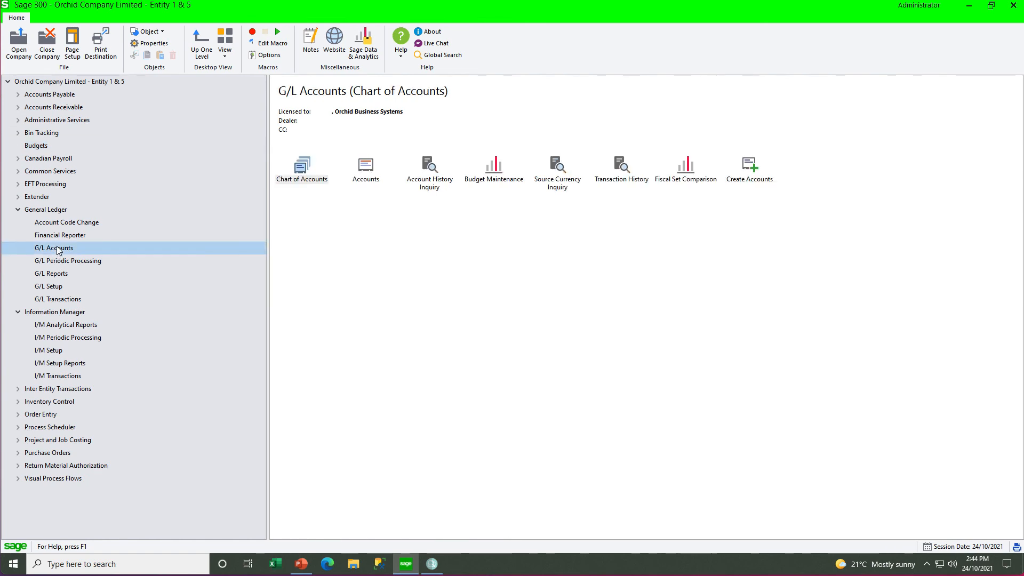
double_click(493, 166)
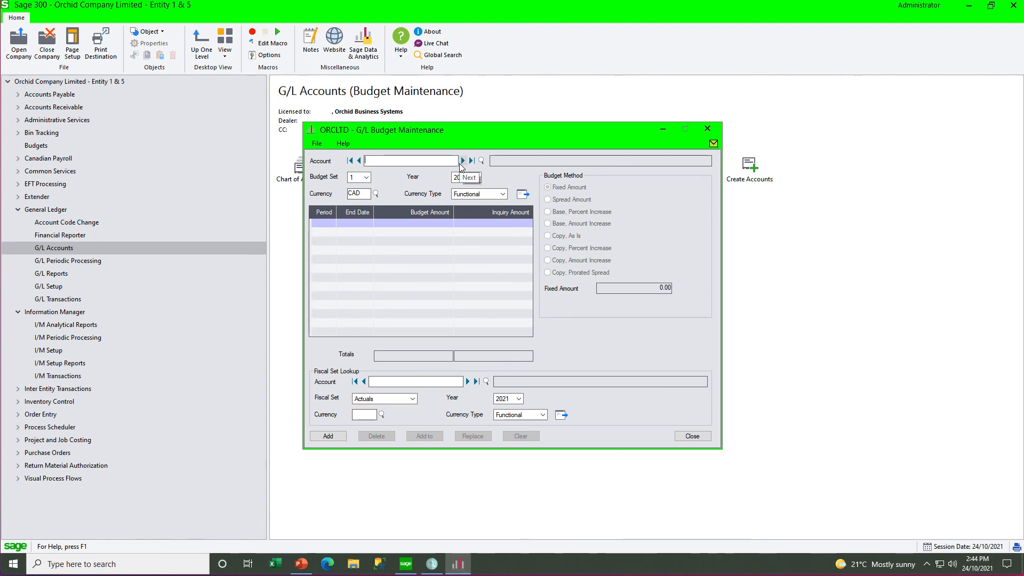
Step: Look up the period budget amounts of account 4000-1 for budget set 2, year 2023, and return to the PowerPoint slide show
type("4000-1")
key("Tab")
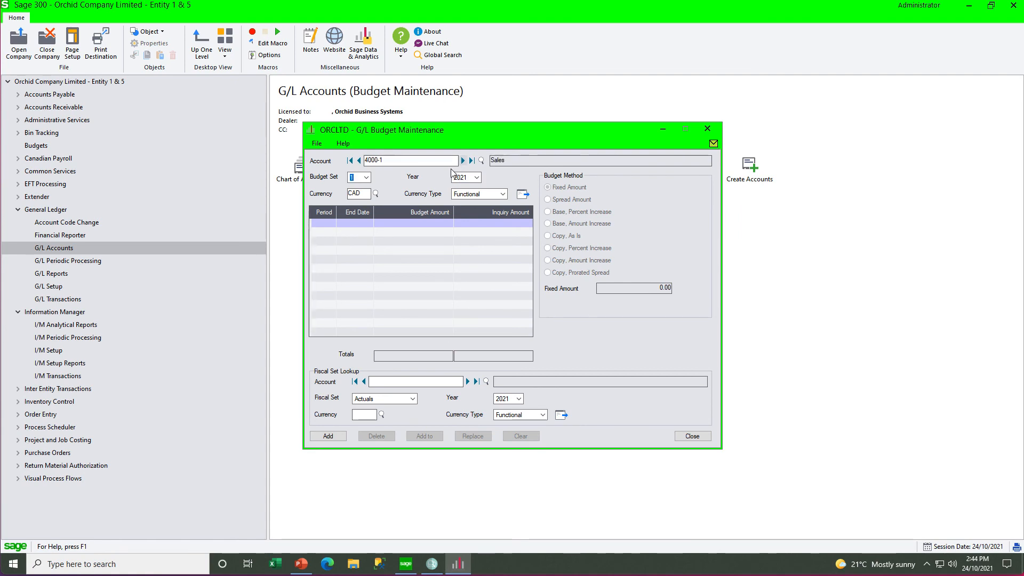
type("2")
left_click(477, 178)
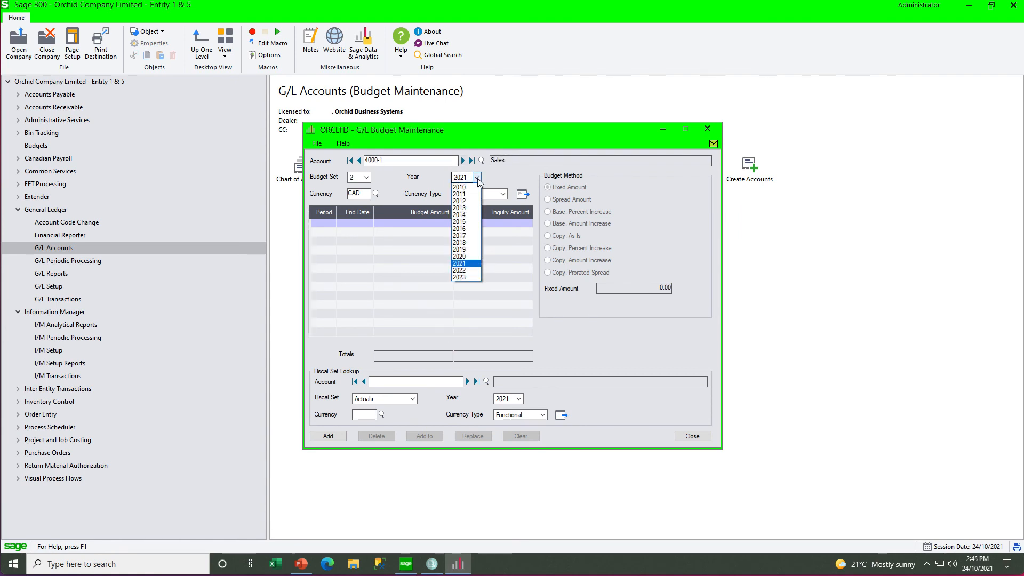
left_click(461, 277)
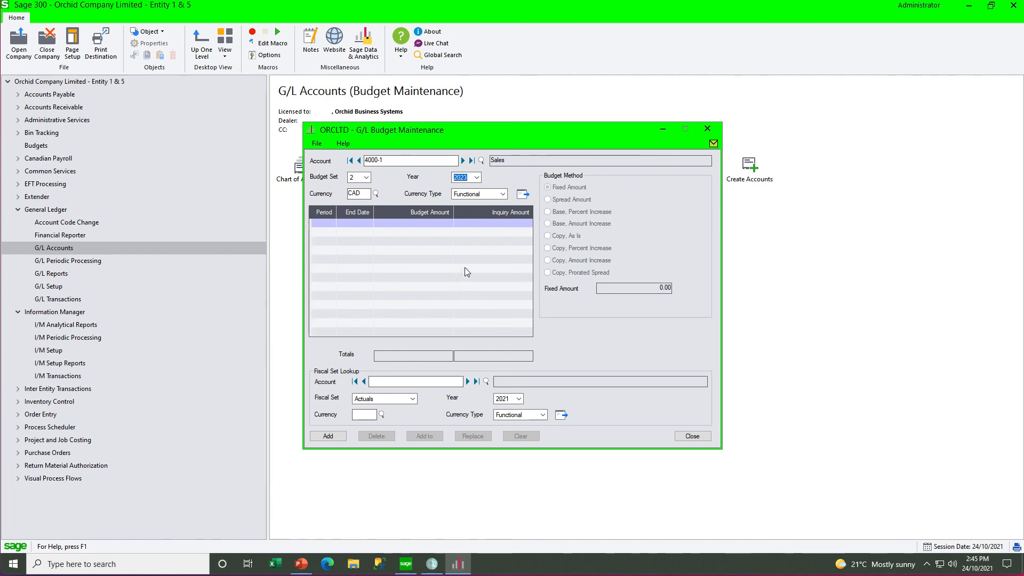
left_click(522, 195)
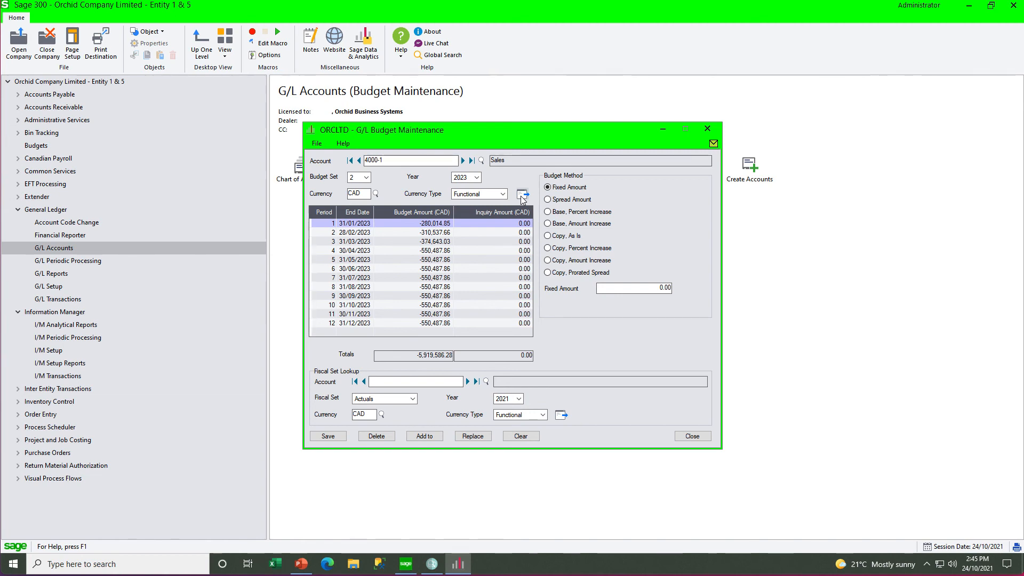
key("alt+Tab")
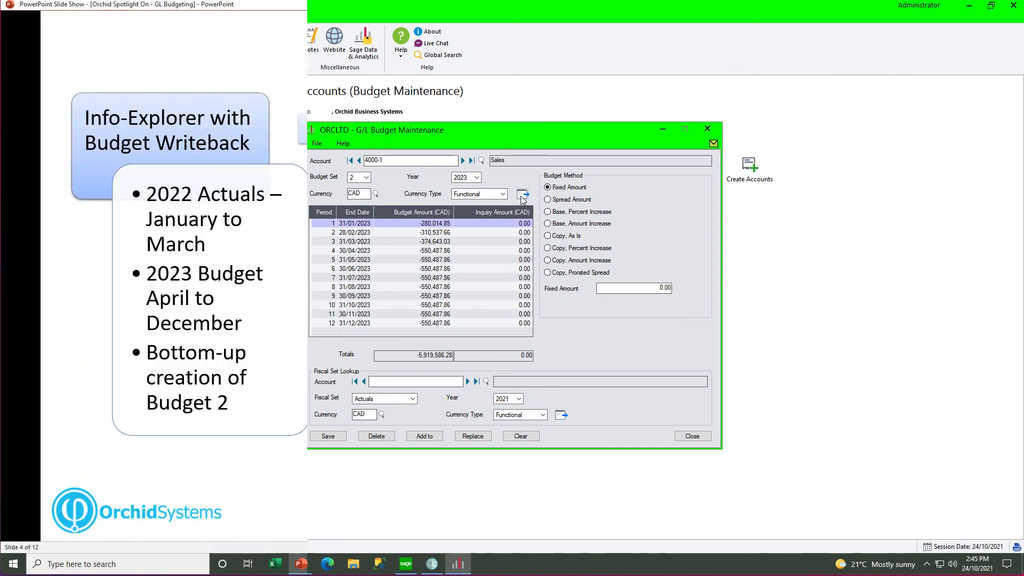